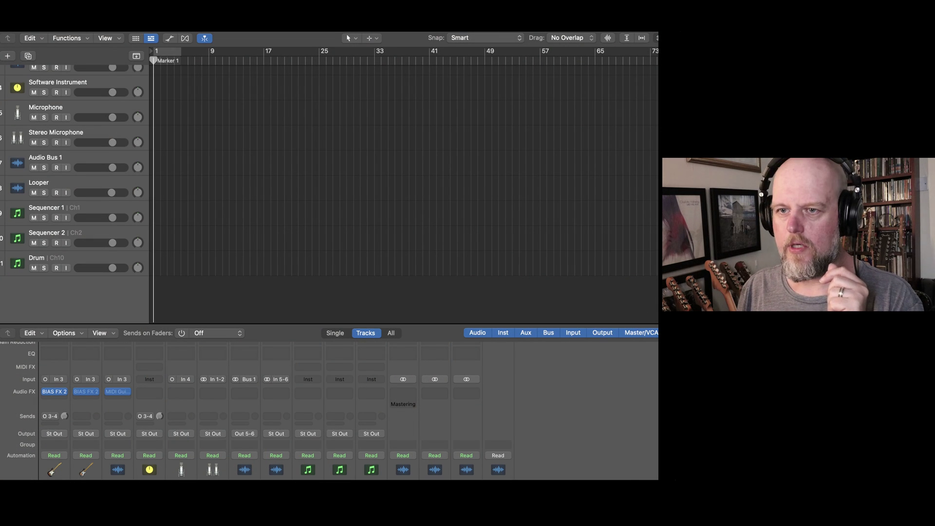
# - Import the four recorded audio files from the file browser into the project, creating a new track for each
pyautogui.press('super+Tab')
pyautogui.moveTo(363, 471); pyautogui.dragTo(153, 294)
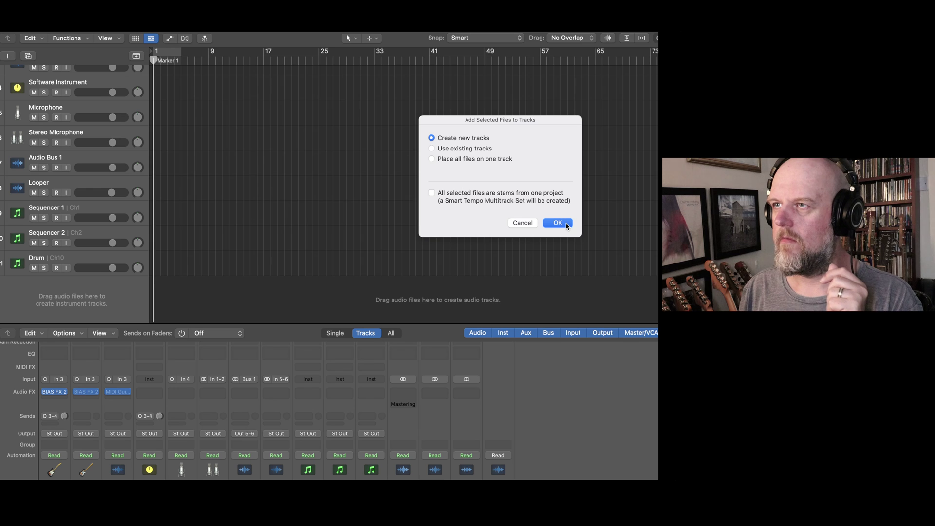
pyautogui.click(567, 225)
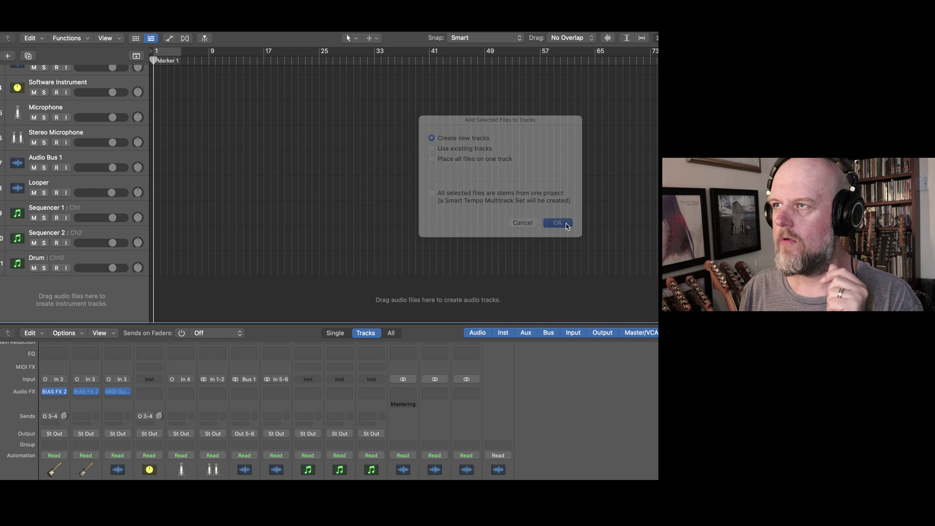
# - Delete all the template tracks from Guitar through Drum, keeping only the four imported recording tracks
pyautogui.click(115, 263)
pyautogui.scroll(3, 122, 146)
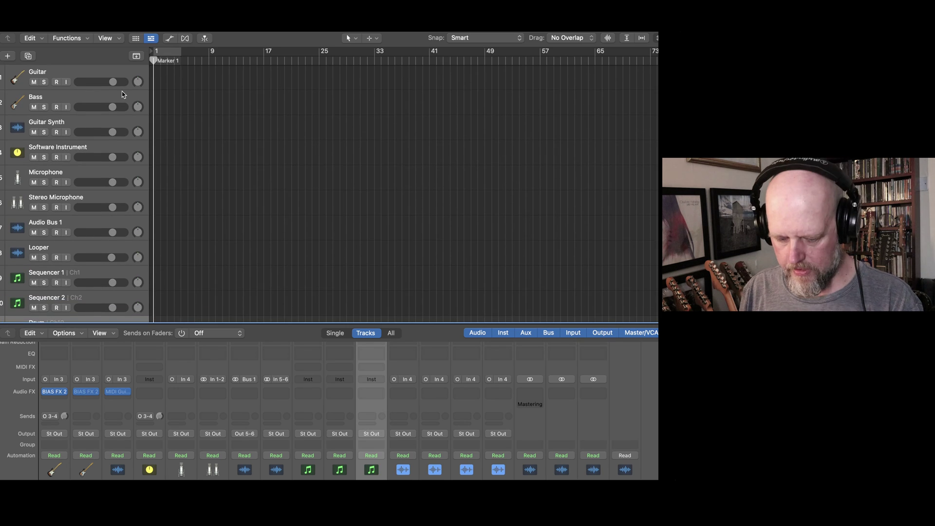
pyautogui.scroll(-1, 90, 73)
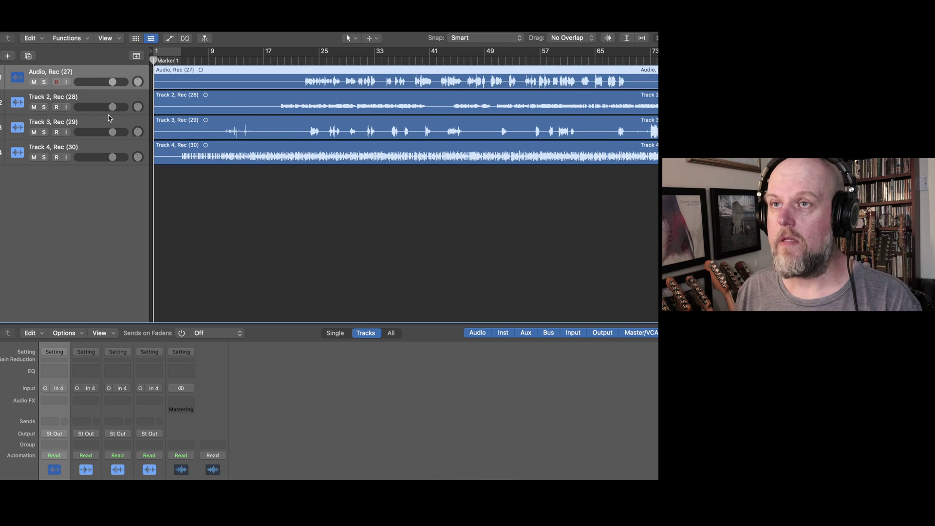
# - Solo Track 4, Rec (30) and play it from the beginning
pyautogui.click(43, 158)
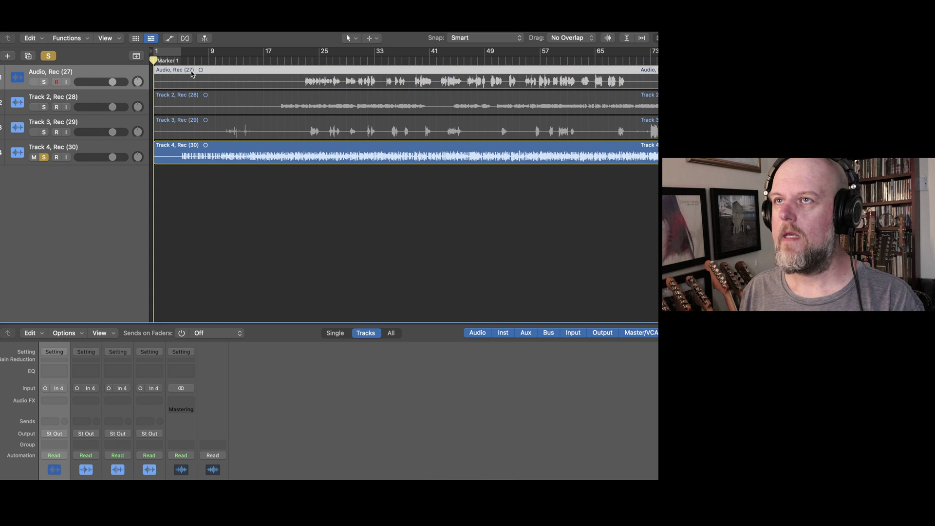
pyautogui.press('space')
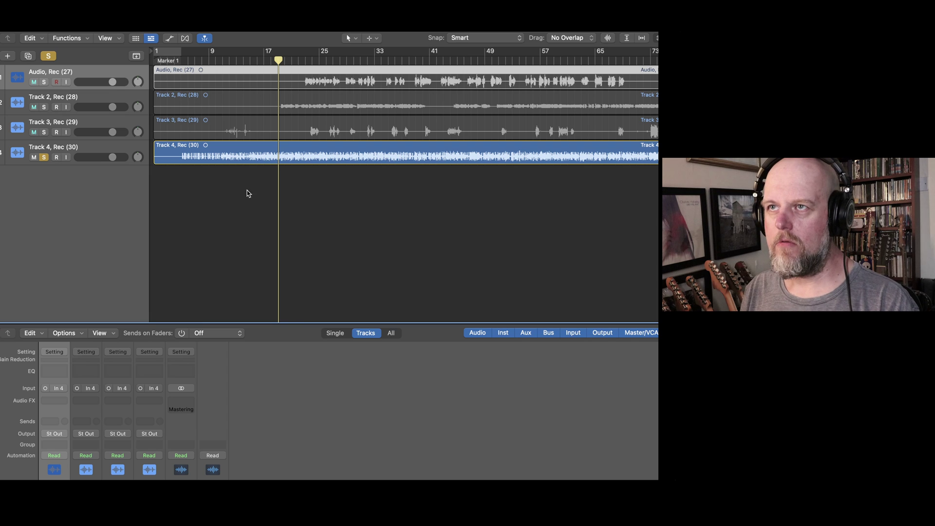
# - Split the Track 4, Rec (30) region into Drums, Bass and Other stems with Stem Splitter, excluding Vocals
pyautogui.rightClick(242, 160)
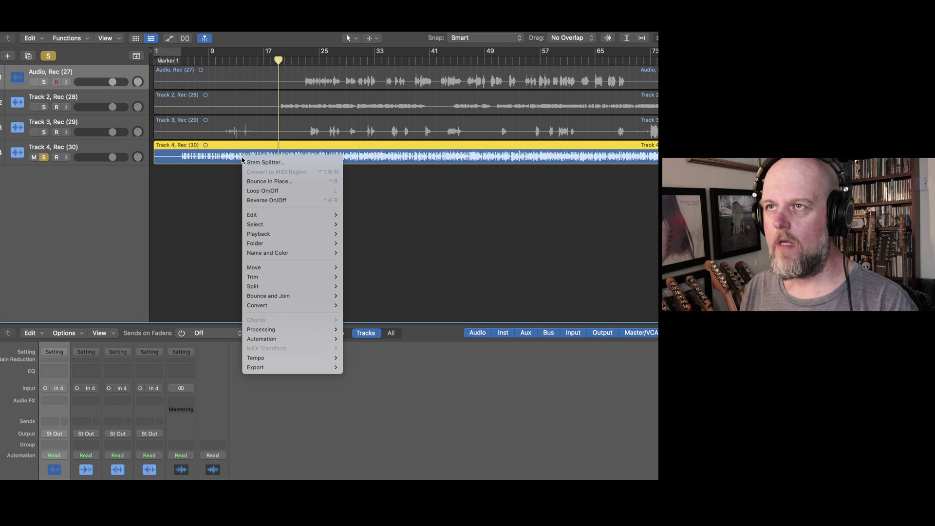
pyautogui.click(267, 164)
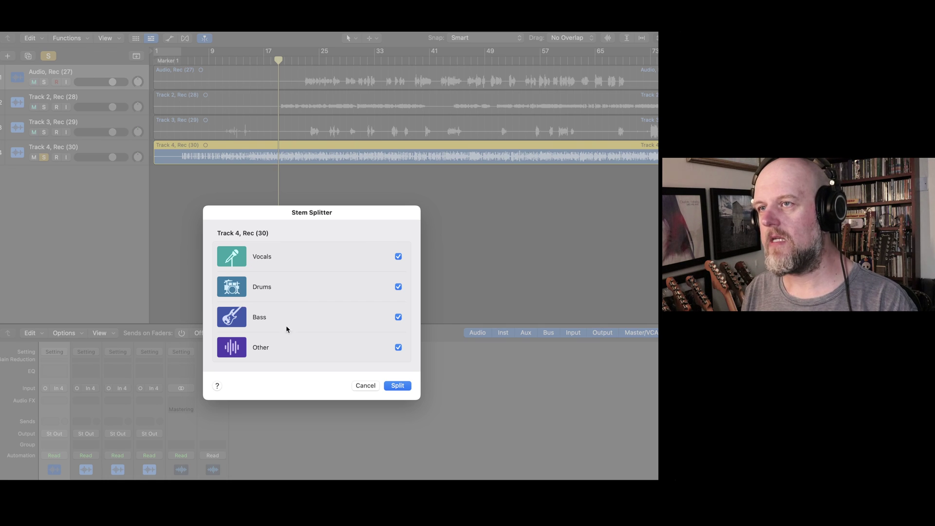
pyautogui.click(399, 257)
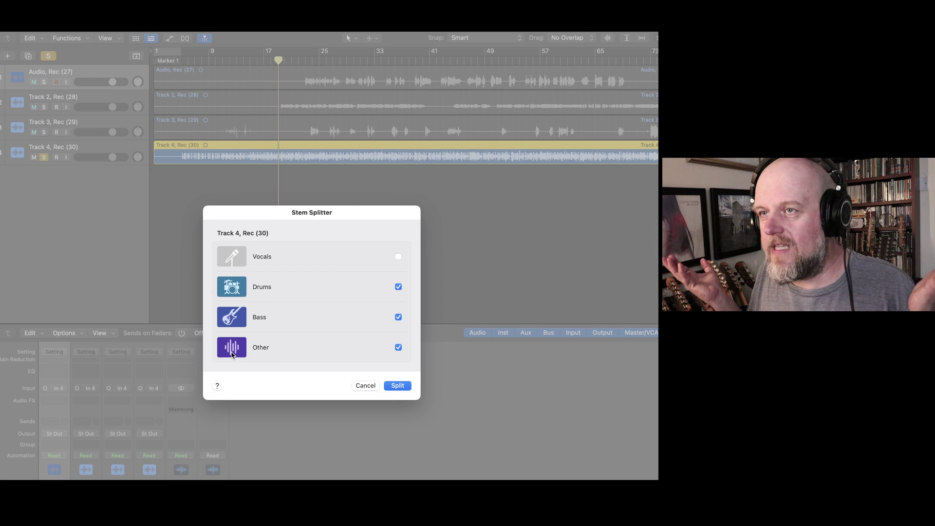
pyautogui.click(397, 386)
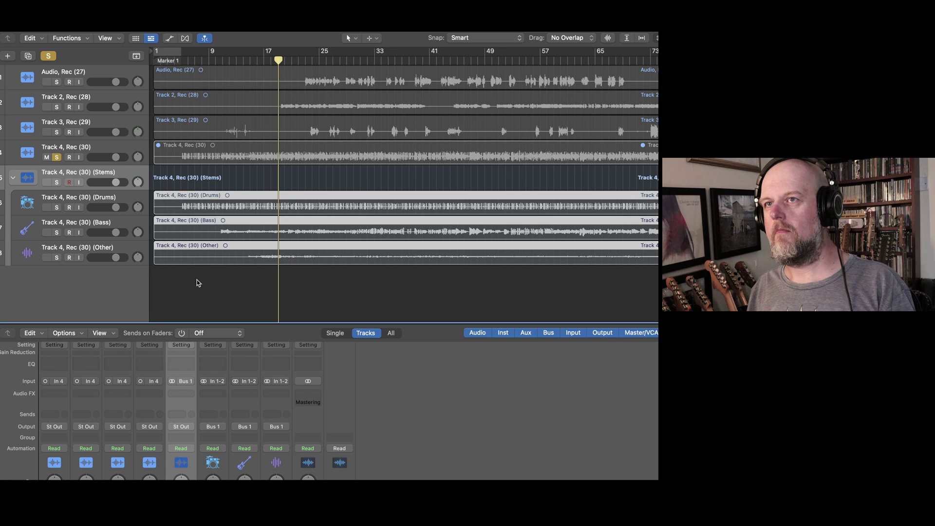
# - Listen to the Drums stem in solo from about bar 7, and turn its solo off
pyautogui.click(75, 200)
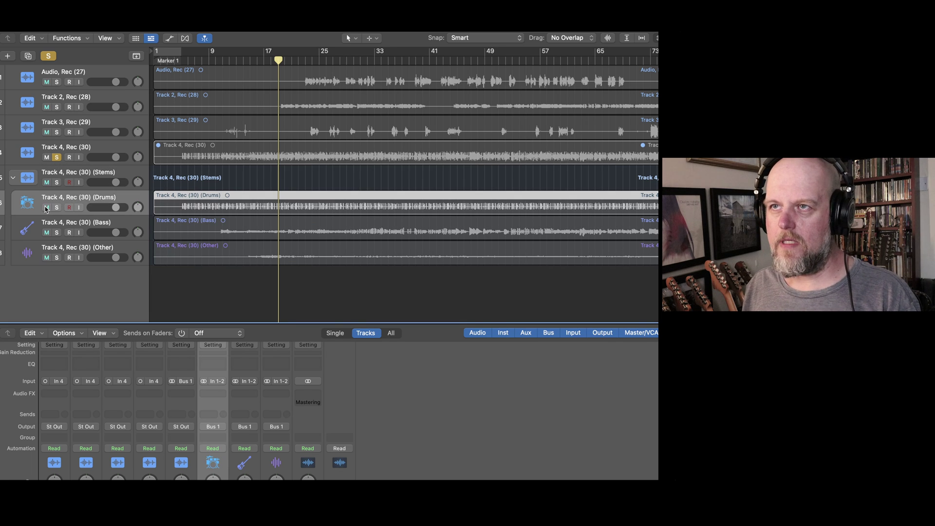
pyautogui.click(195, 61)
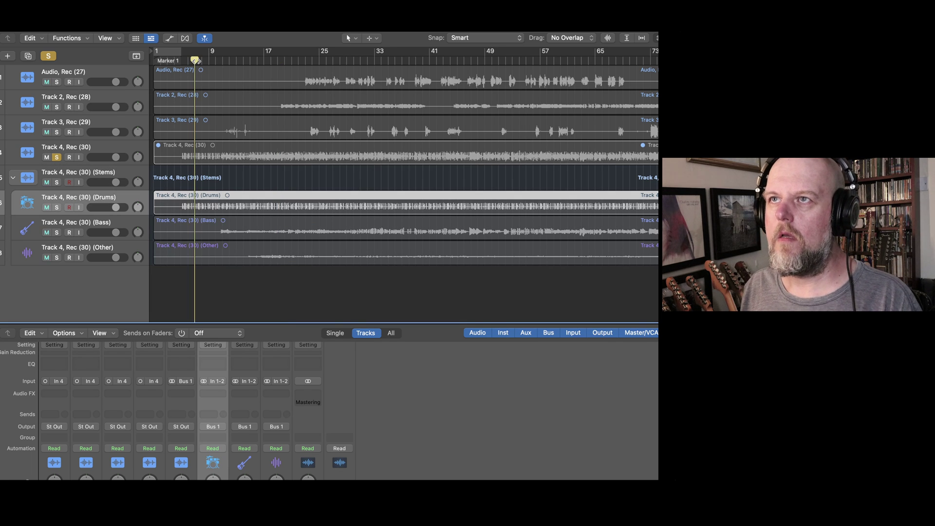
pyautogui.click(57, 207)
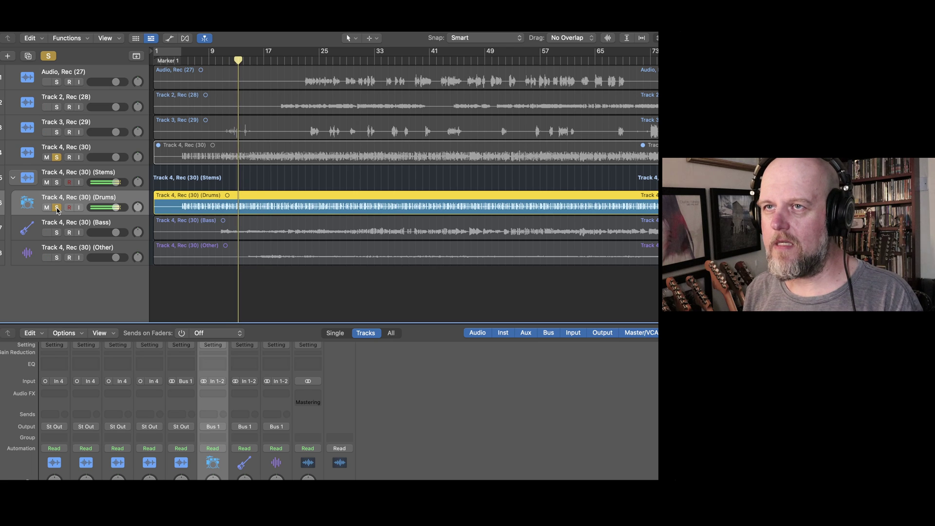
pyautogui.click(56, 208)
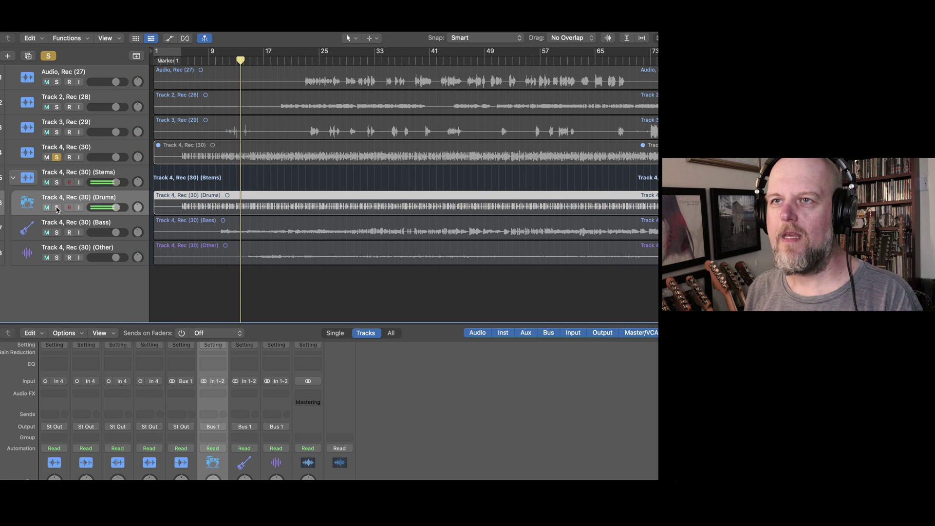
# - Listen to the Bass stem in solo from about bar 9, and turn its solo off
pyautogui.click(57, 233)
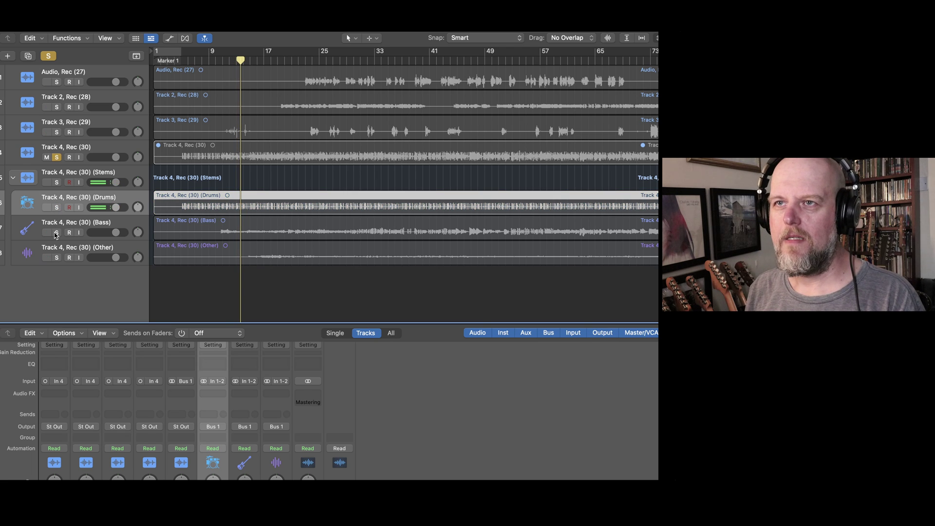
pyautogui.click(213, 61)
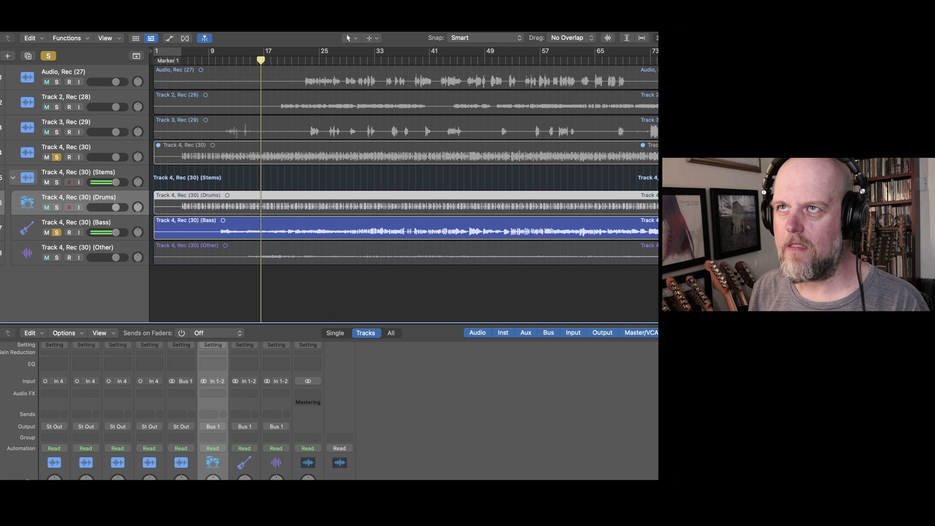
pyautogui.click(57, 232)
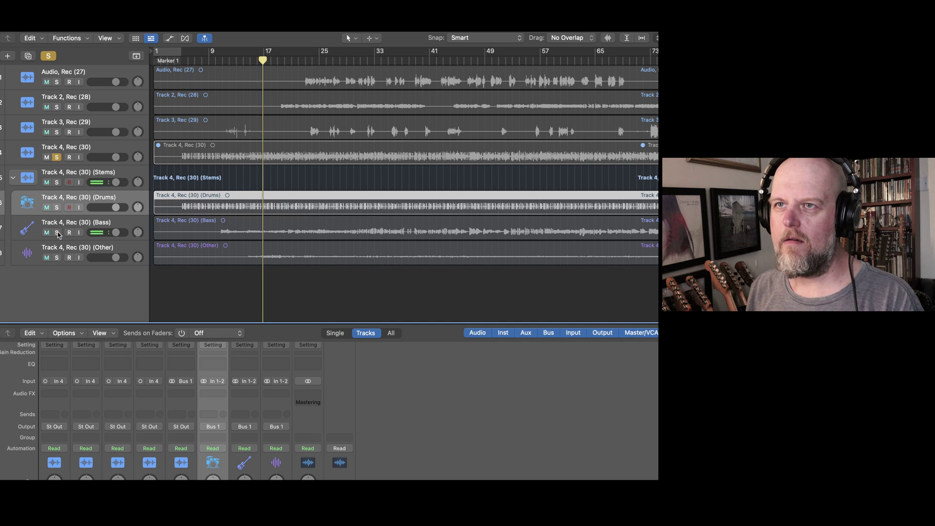
# - Listen to the Other stem in solo from about bar 14, and turn its solo off
pyautogui.click(57, 258)
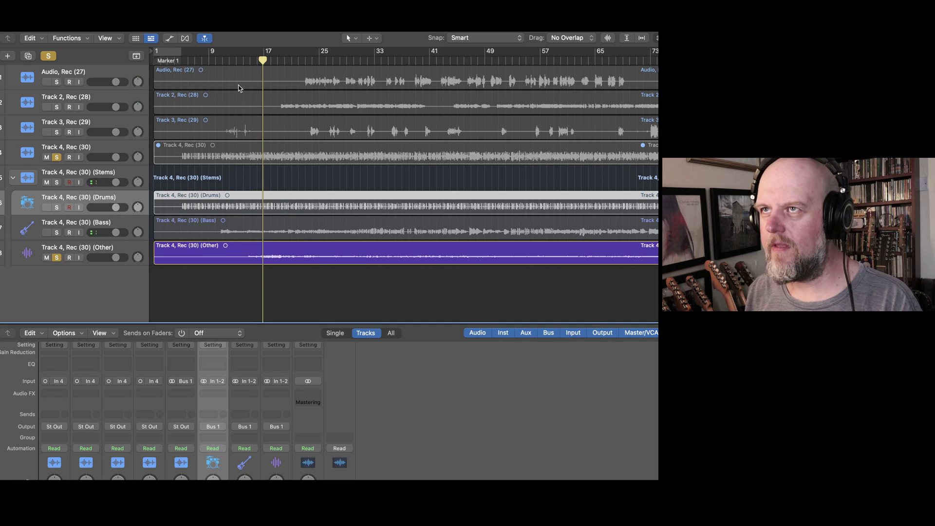
pyautogui.click(237, 61)
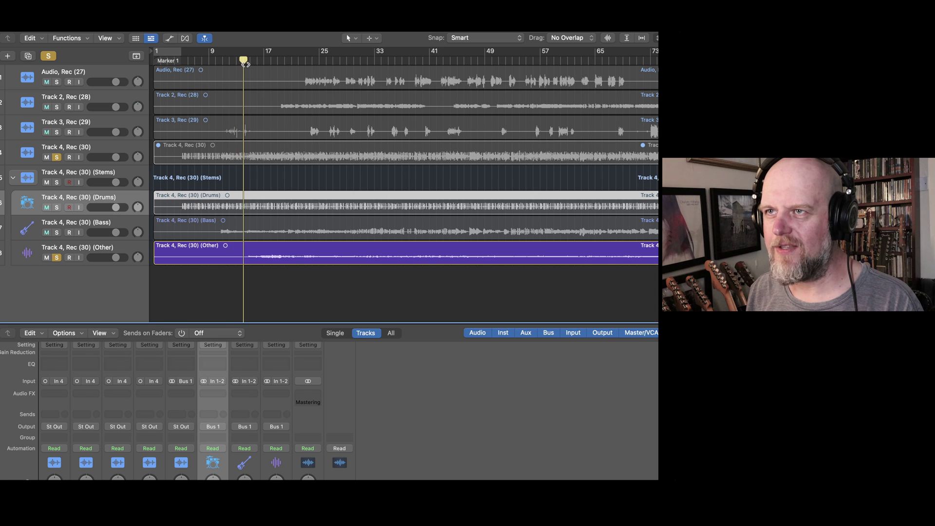
pyautogui.click(242, 61)
pyautogui.click(244, 66)
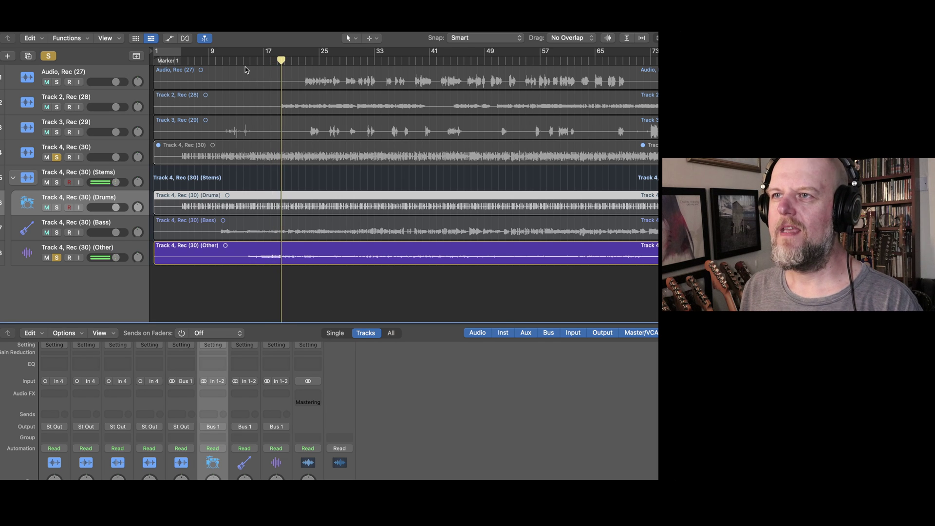
pyautogui.click(56, 260)
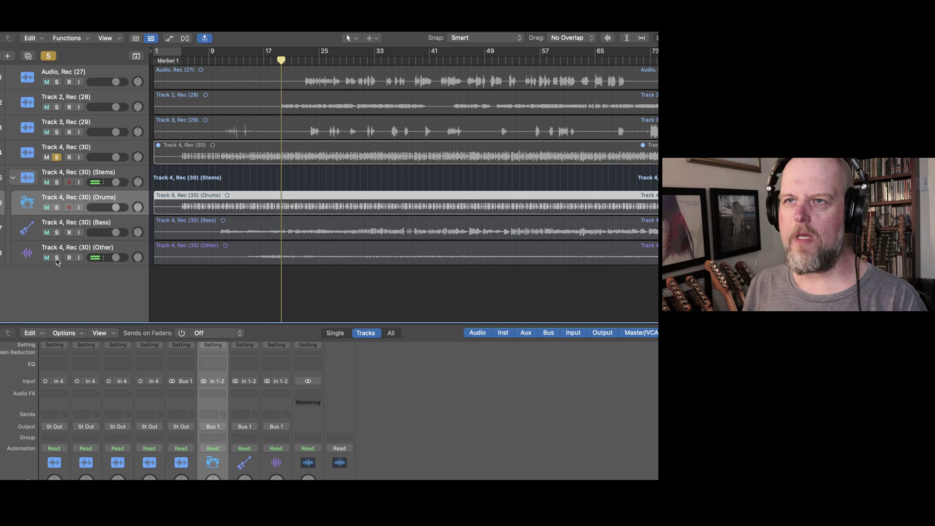
# - Solo the Drums stem from about bar 15 and insert a stereo Compressor on it with the Classic Drums preset
pyautogui.click(56, 208)
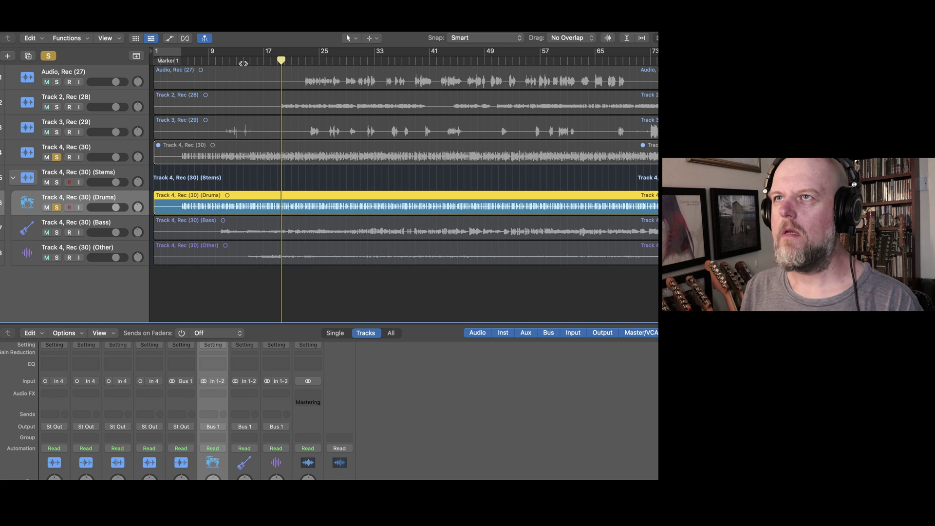
pyautogui.moveTo(279, 62); pyautogui.dragTo(252, 62)
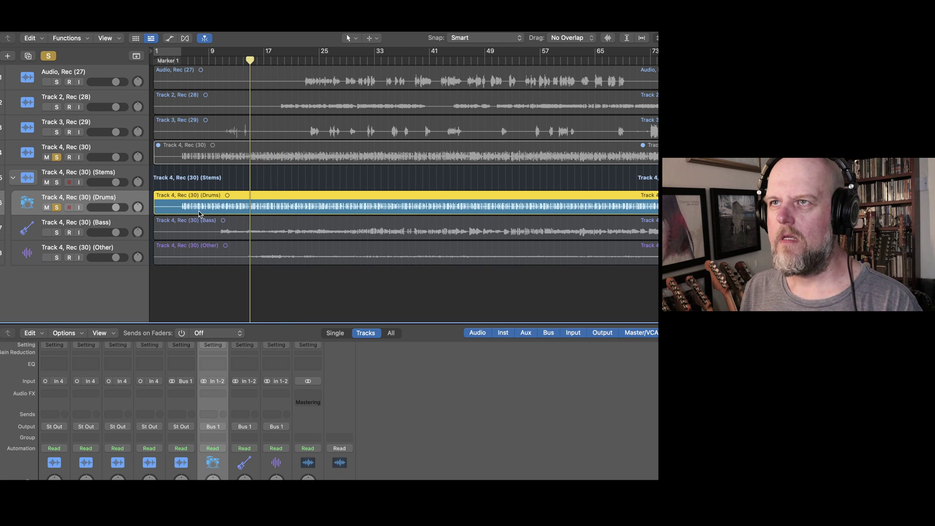
pyautogui.click(223, 396)
pyautogui.moveTo(245, 436)
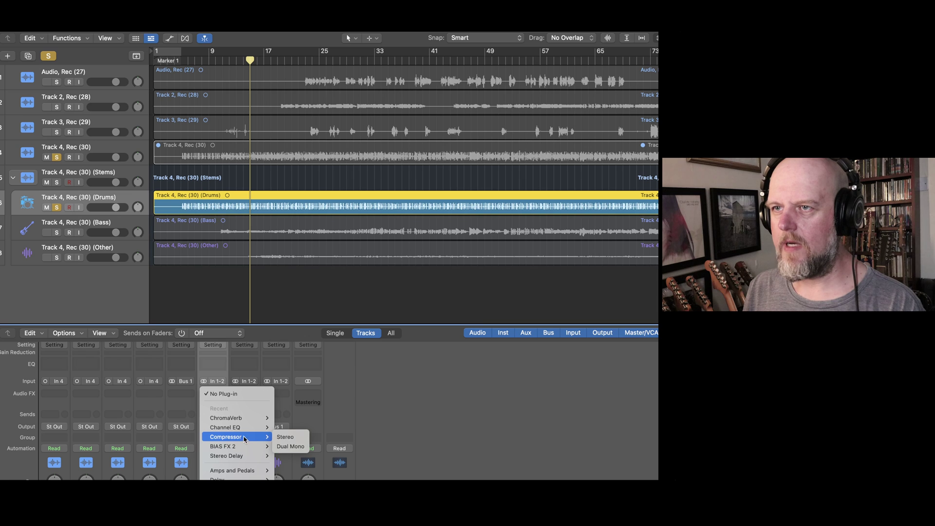
pyautogui.click(289, 438)
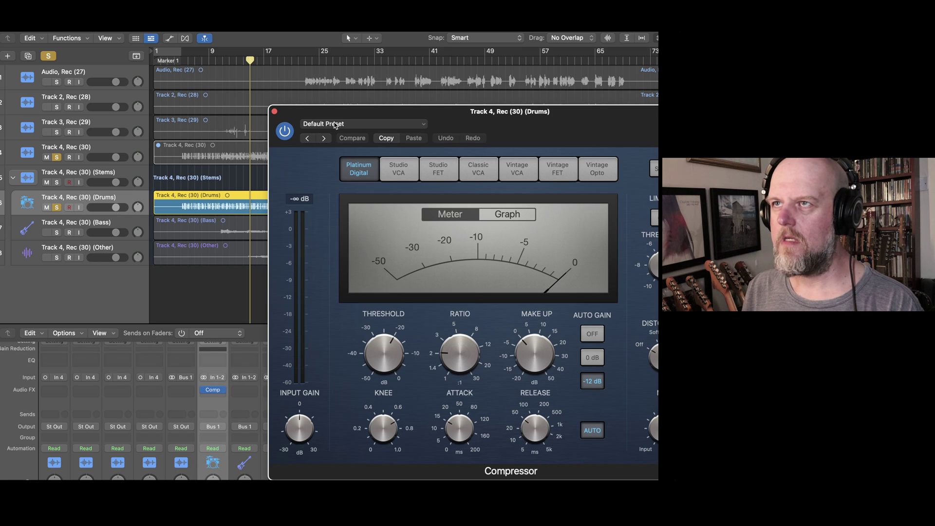
pyautogui.click(335, 125)
pyautogui.moveTo(395, 319)
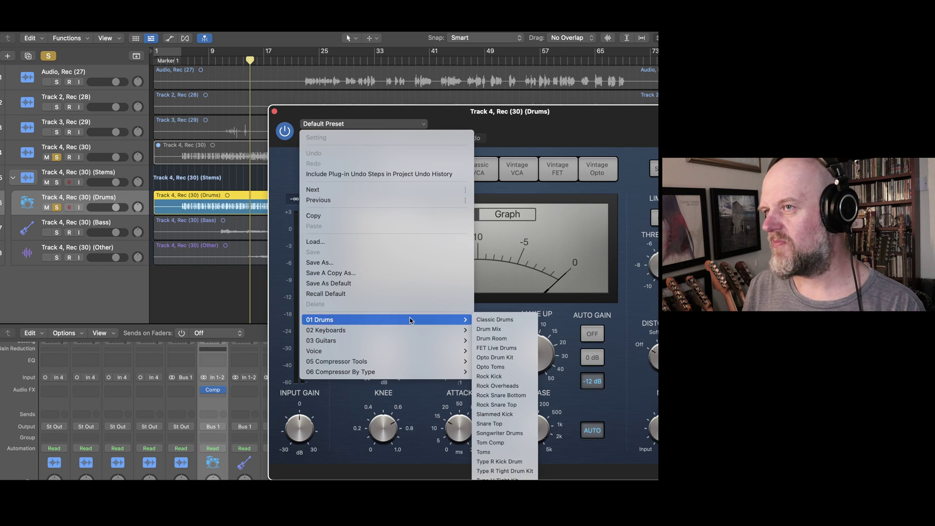
pyautogui.click(528, 320)
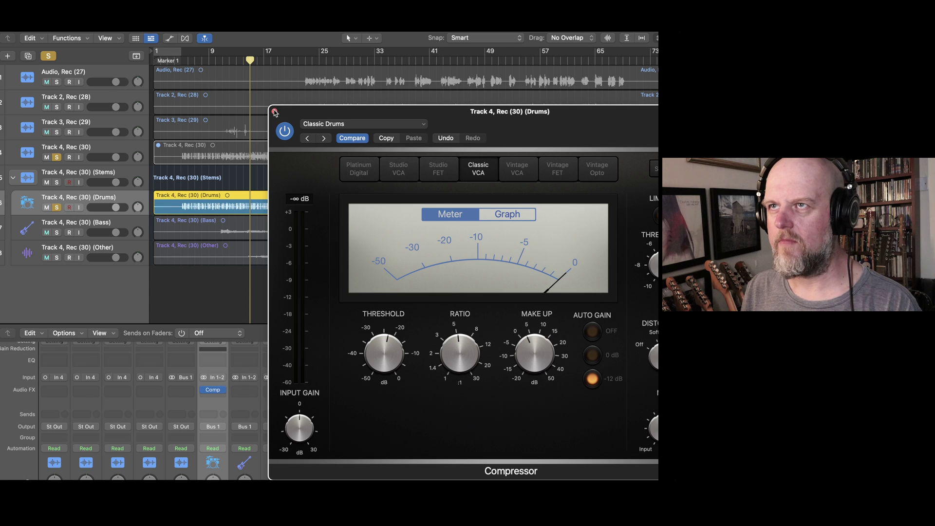
pyautogui.click(274, 111)
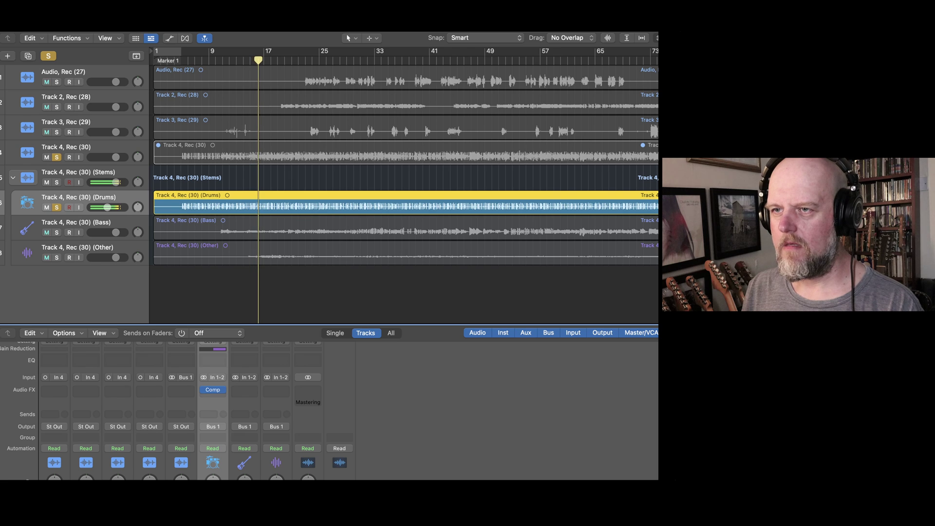
# - Insert ChromaVerb after the Compressor on the Drums stem with the Modest Drum Room preset, and play the result
pyautogui.click(217, 398)
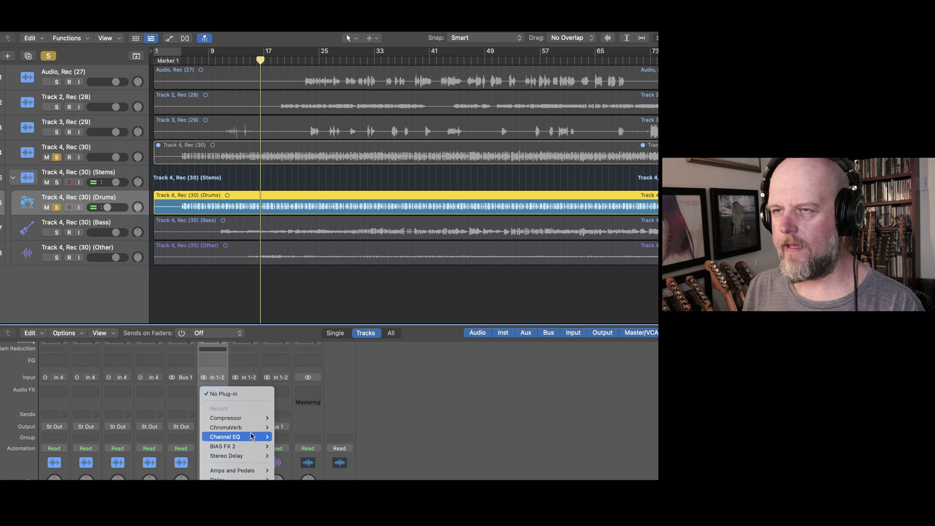
pyautogui.moveTo(250, 429)
pyautogui.click(291, 428)
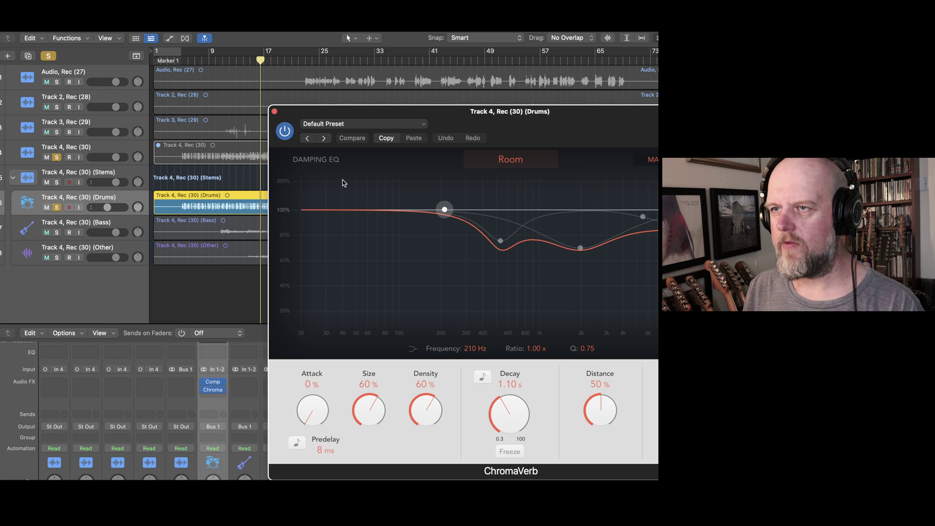
pyautogui.click(340, 124)
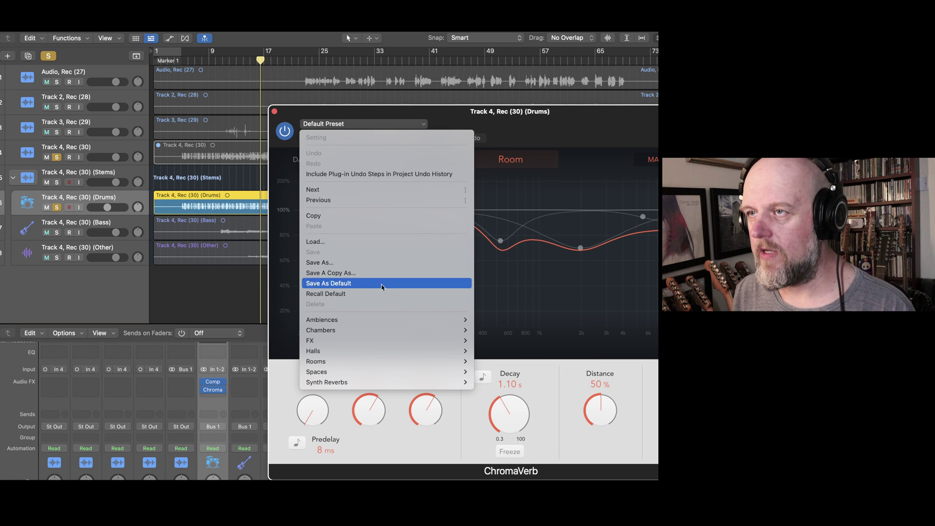
pyautogui.moveTo(386, 347)
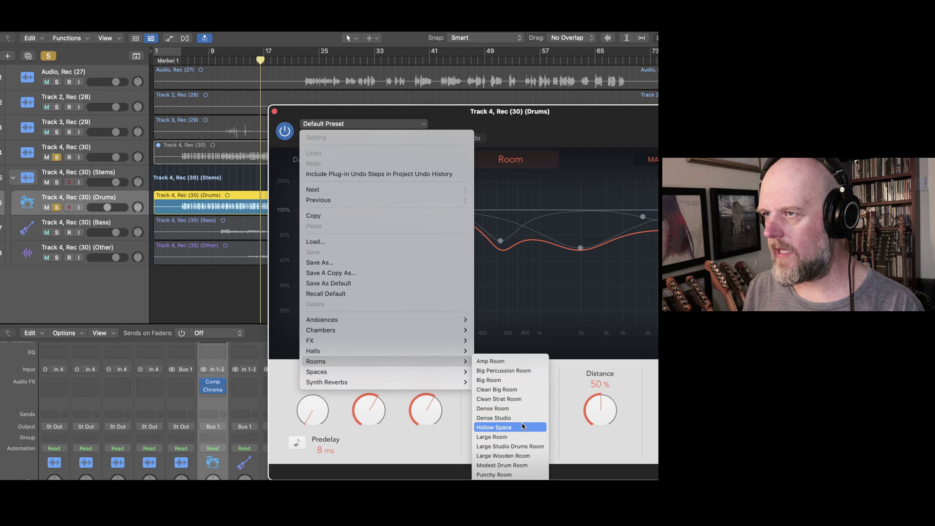
pyautogui.click(508, 466)
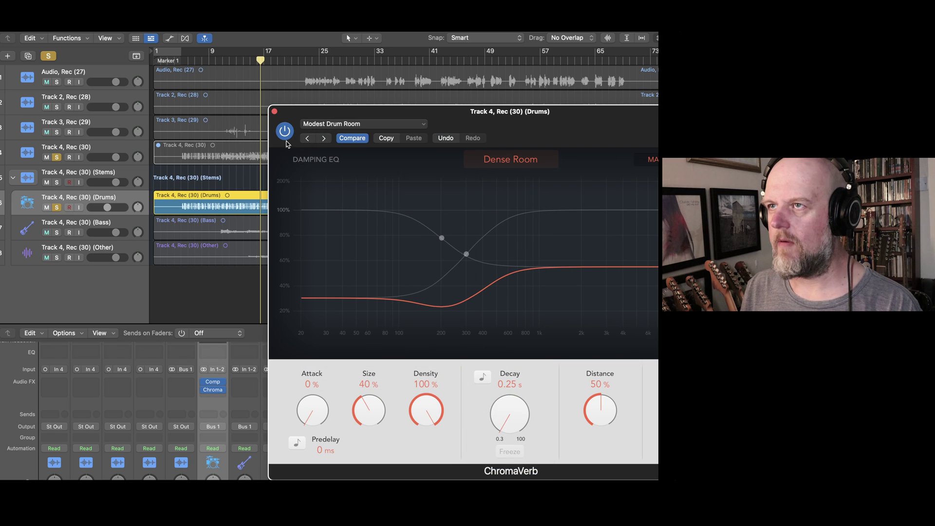
pyautogui.click(275, 112)
pyautogui.press('space')
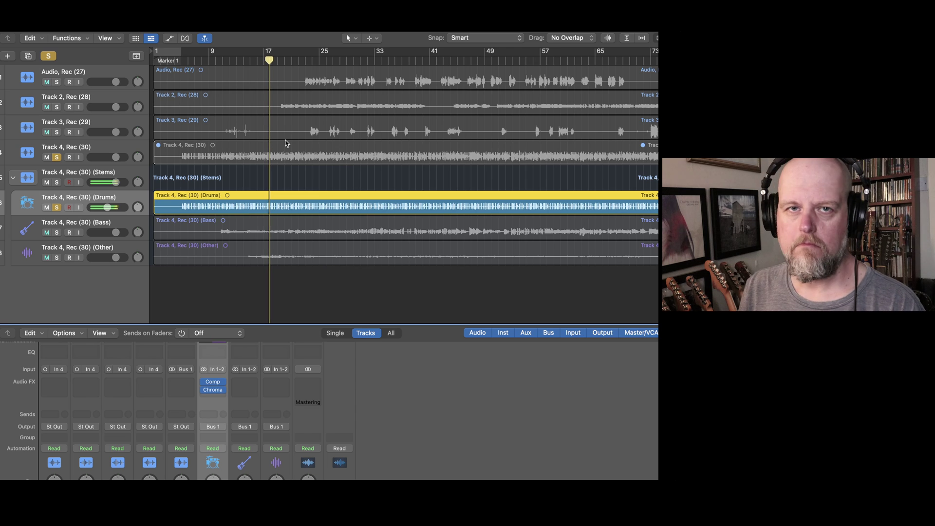
# - Add a Channel EQ to the Drums stem with a +4.1 dB high shelf at 3040 Hz and a -2.0 dB low shelf at 140 Hz
pyautogui.click(212, 352)
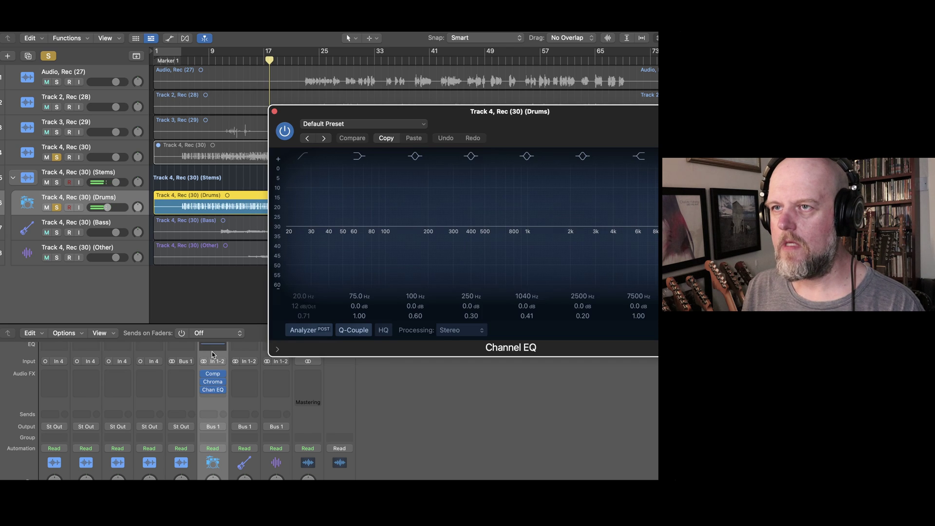
pyautogui.moveTo(651, 226); pyautogui.dragTo(623, 203)
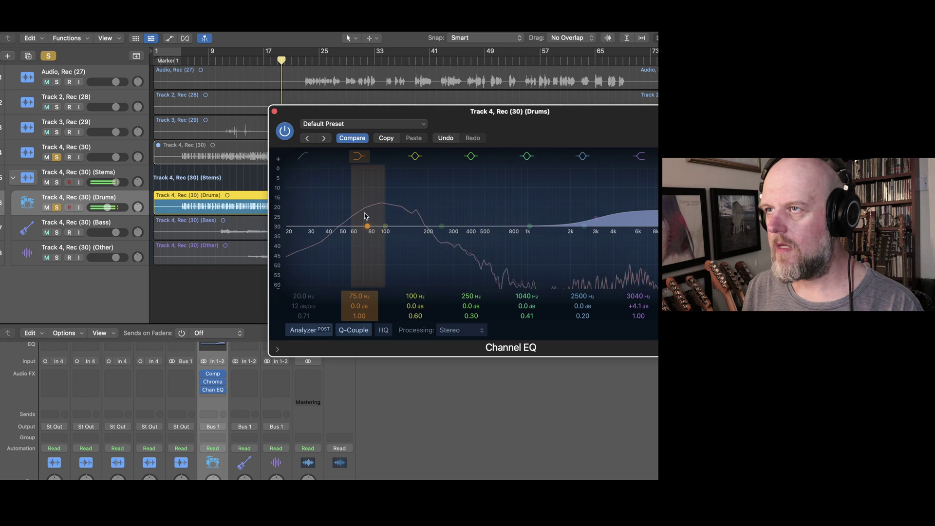
pyautogui.moveTo(366, 226); pyautogui.dragTo(400, 226)
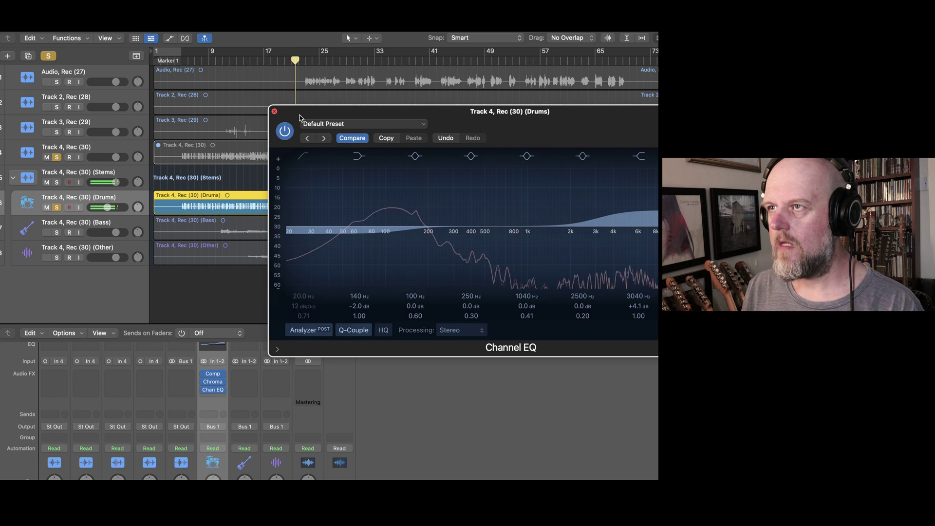
pyautogui.click(274, 112)
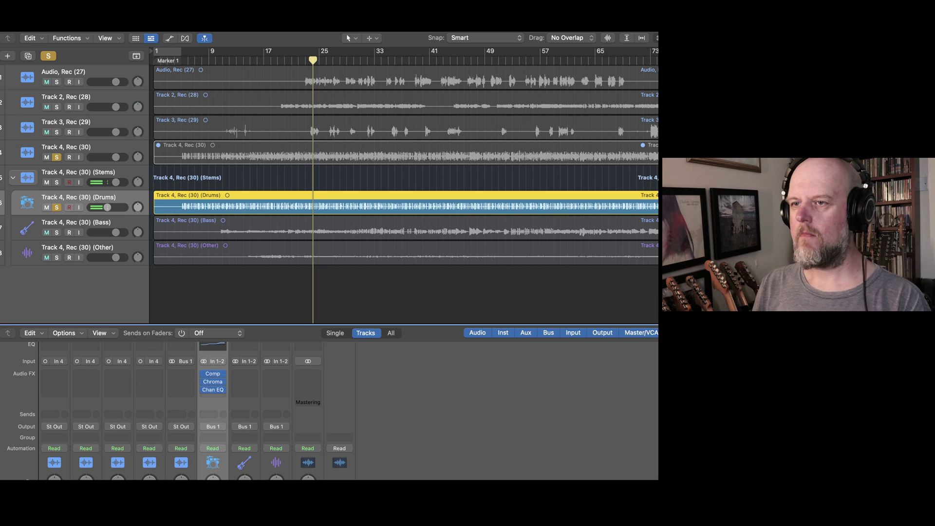
# - Switch the solo from the Drums stem to the Bass stem and play it
pyautogui.click(73, 227)
pyautogui.press('s')
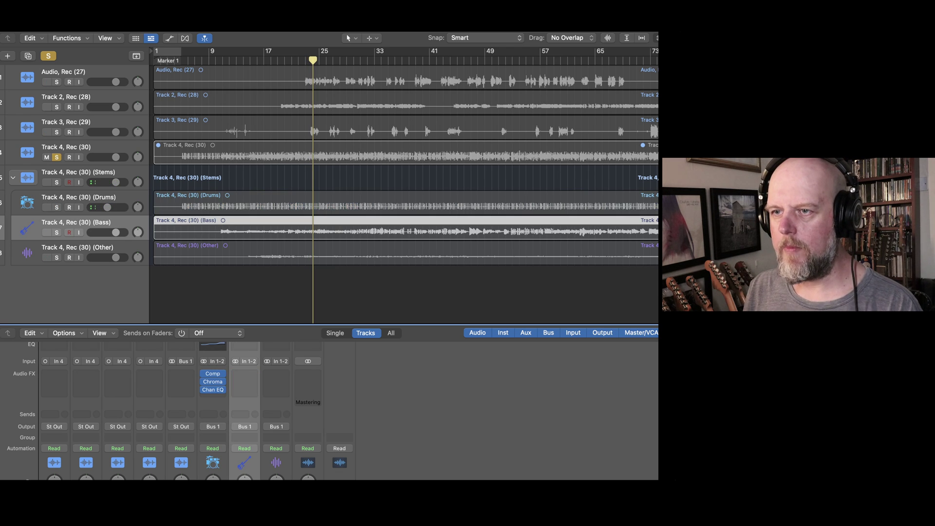
pyautogui.press('s')
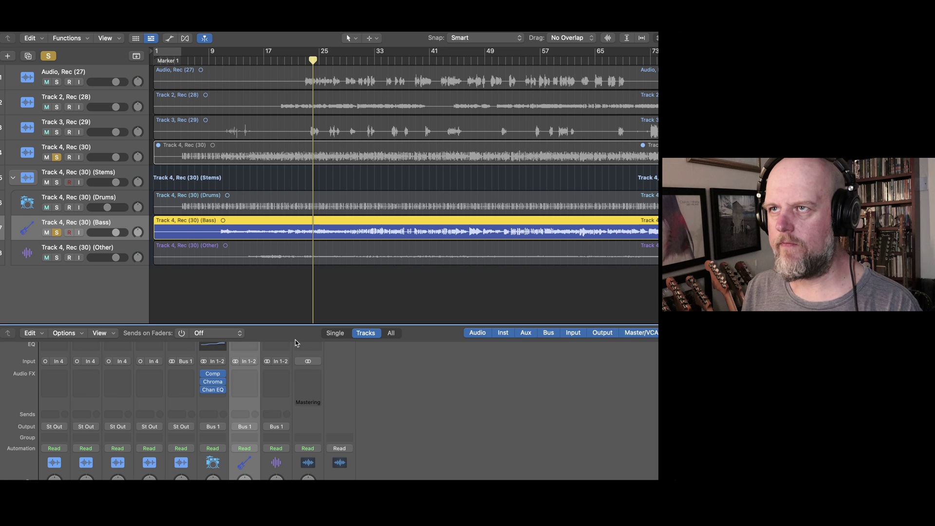
pyautogui.press('space')
# - Insert a stereo Compressor on the Bass stem with the E Bass preset
pyautogui.click(254, 375)
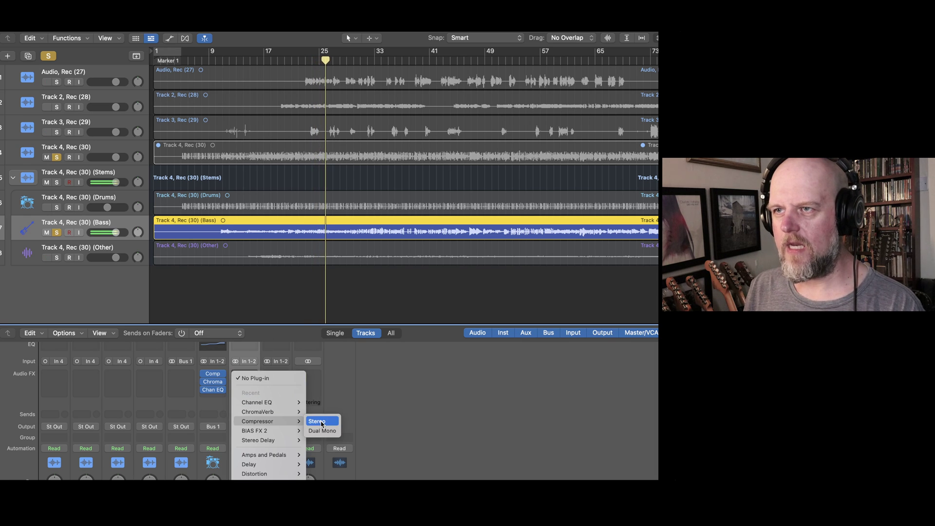
pyautogui.click(319, 422)
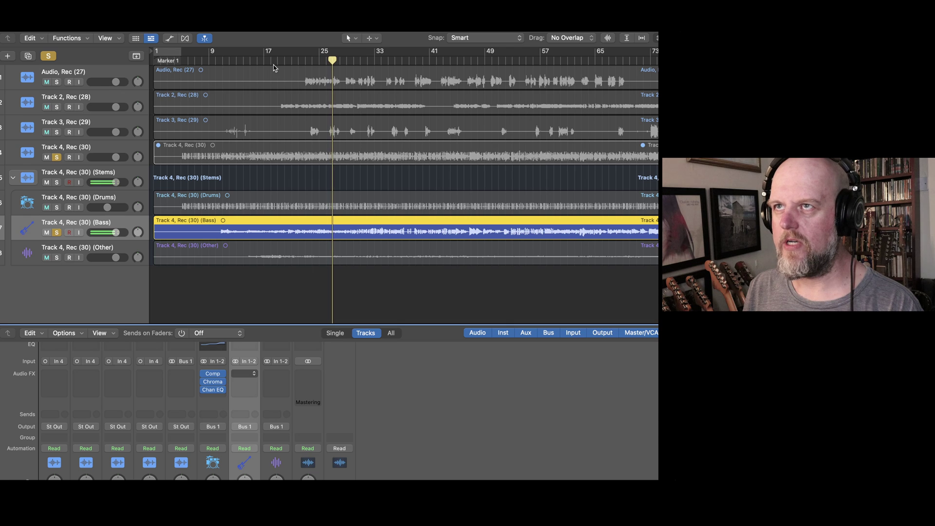
pyautogui.click(323, 121)
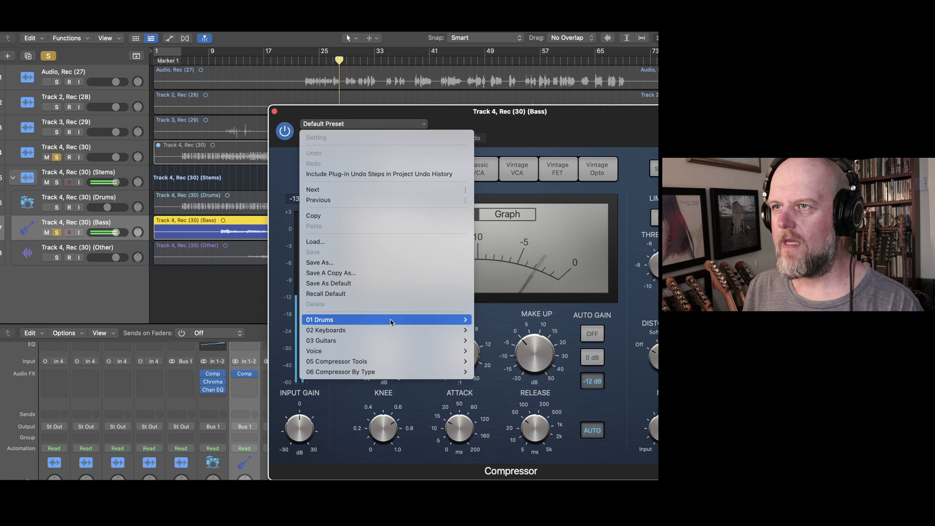
pyautogui.moveTo(393, 341)
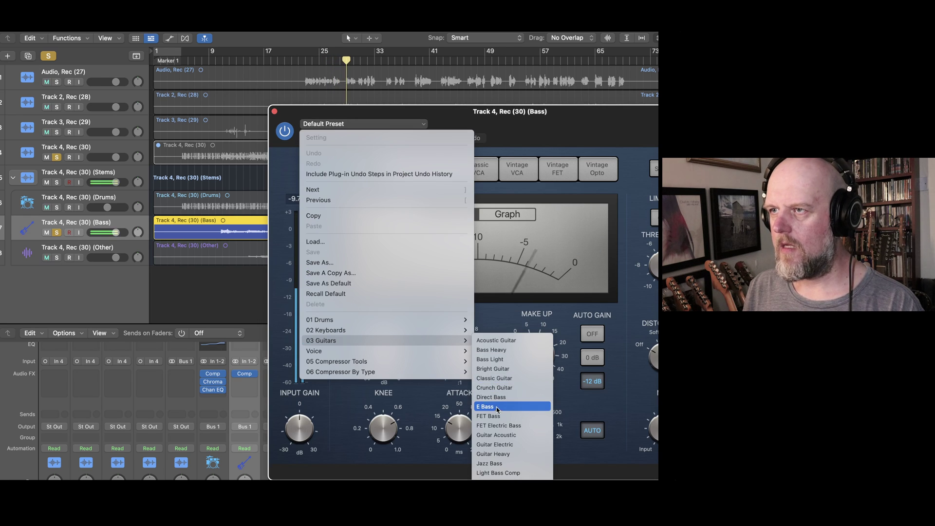
pyautogui.press('Escape')
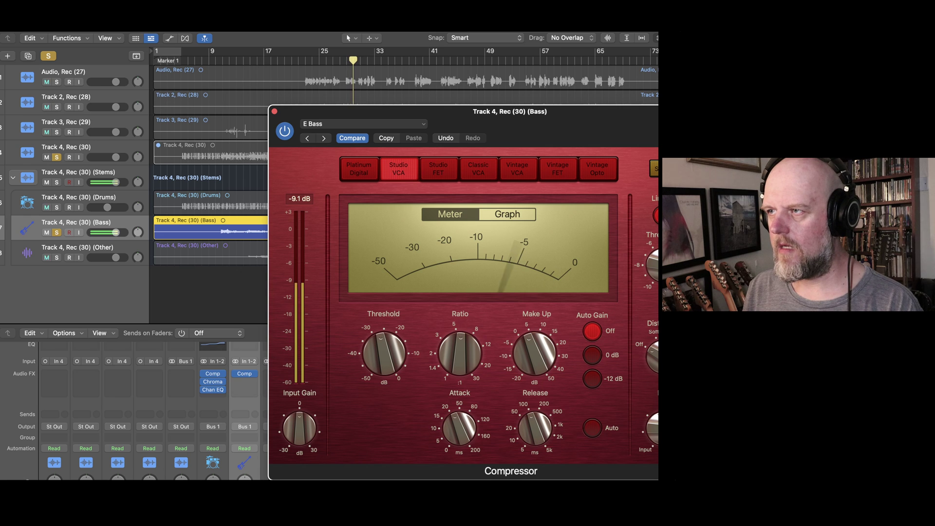
pyautogui.click(275, 111)
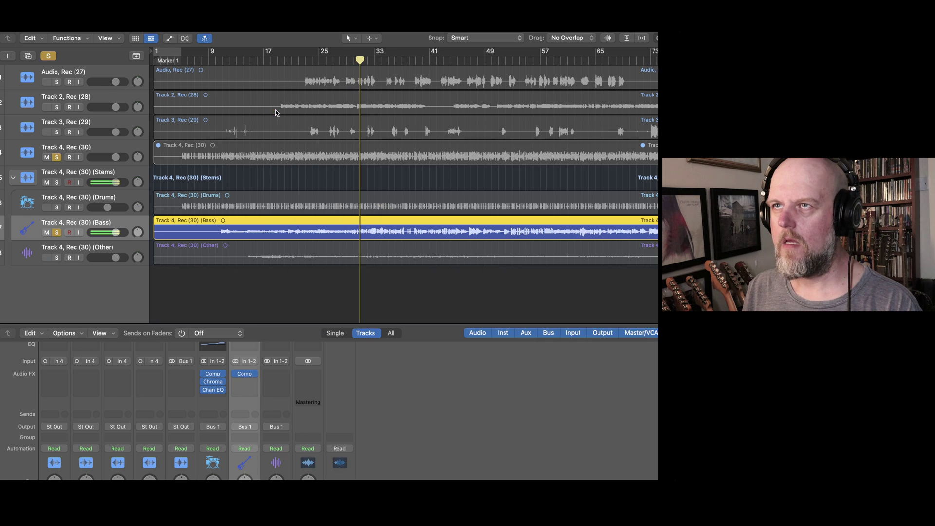
# - Insert ChromaVerb after the Compressor on the Bass stem with the Studio A preset
pyautogui.click(245, 383)
pyautogui.click(316, 428)
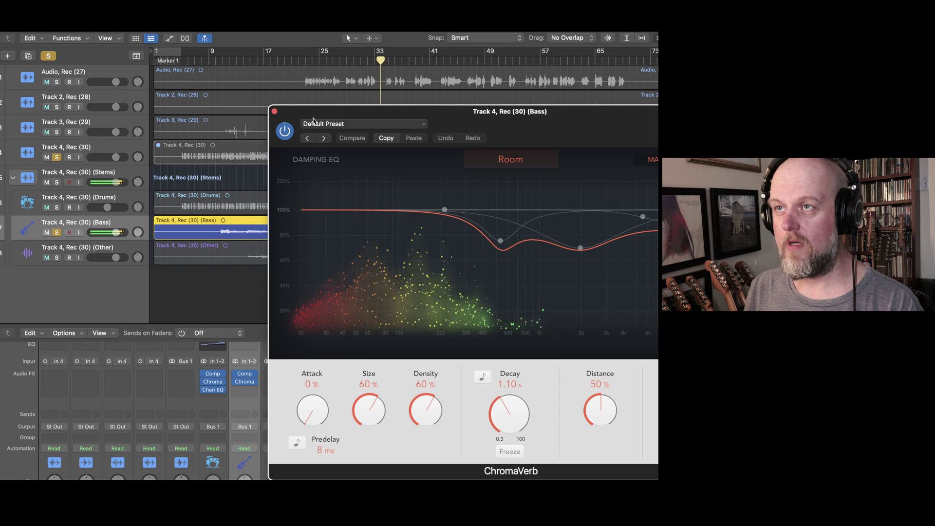
pyautogui.click(407, 124)
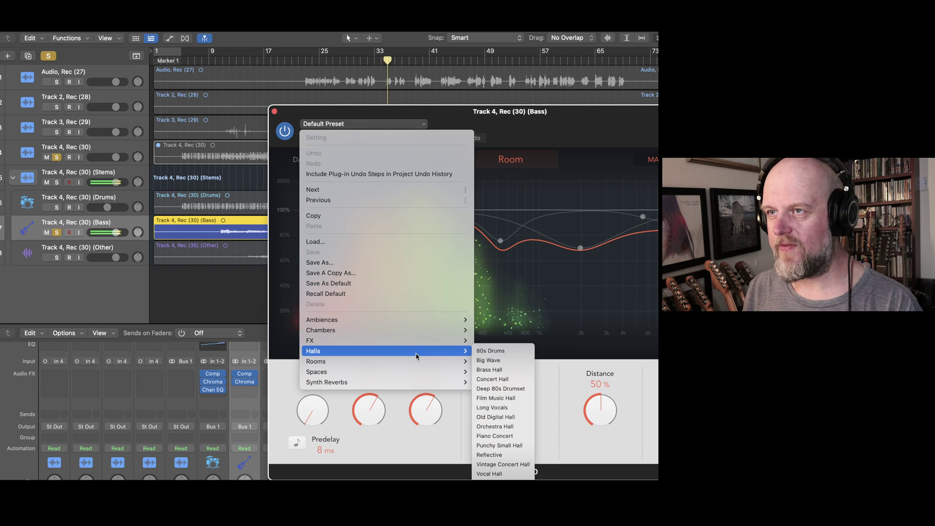
pyautogui.moveTo(424, 361)
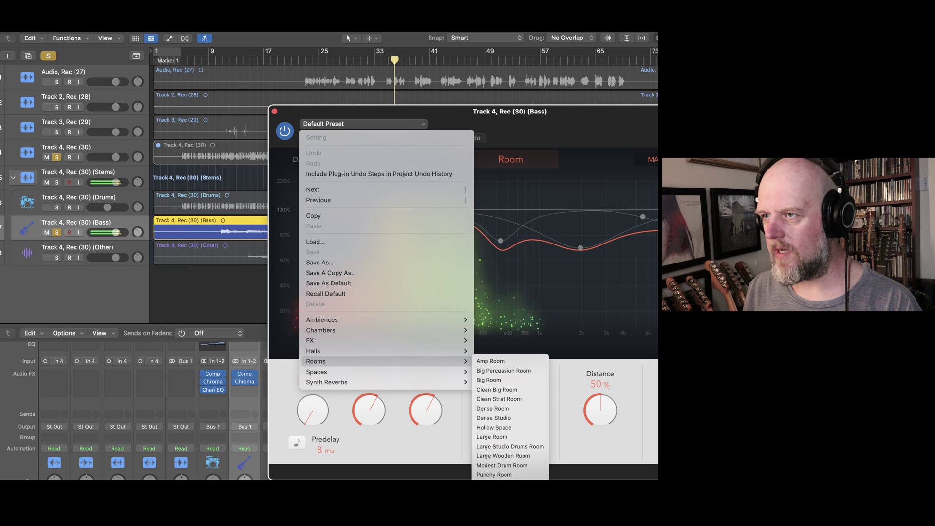
pyautogui.press('Escape')
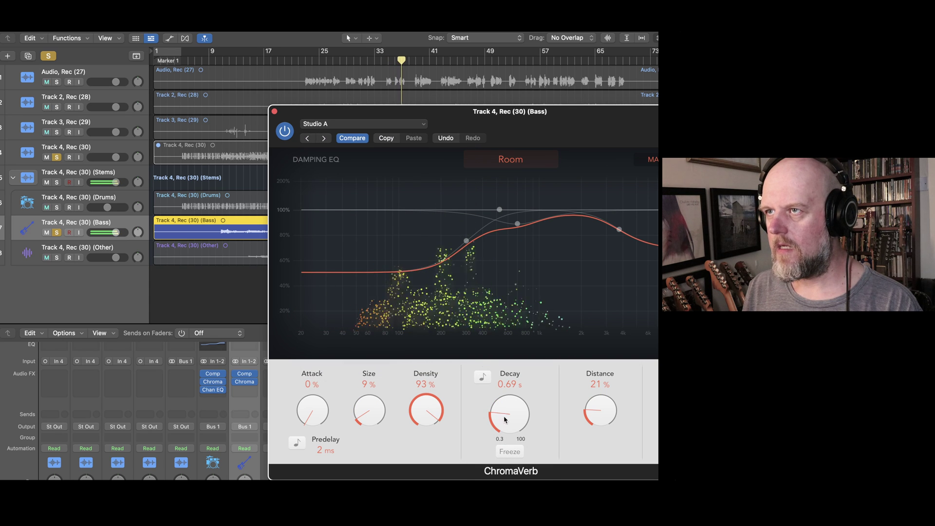
pyautogui.click(274, 111)
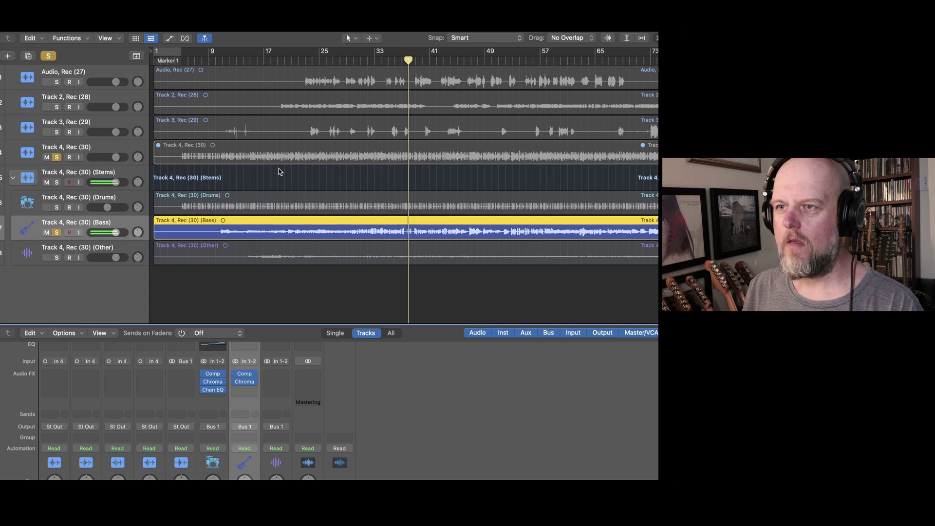
# - Add a Channel EQ before ChromaVerb on the Bass stem, with a +3.1 dB high shelf at 965 Hz and a +0.9 dB low shelf at 117 Hz
pyautogui.moveTo(248, 385)
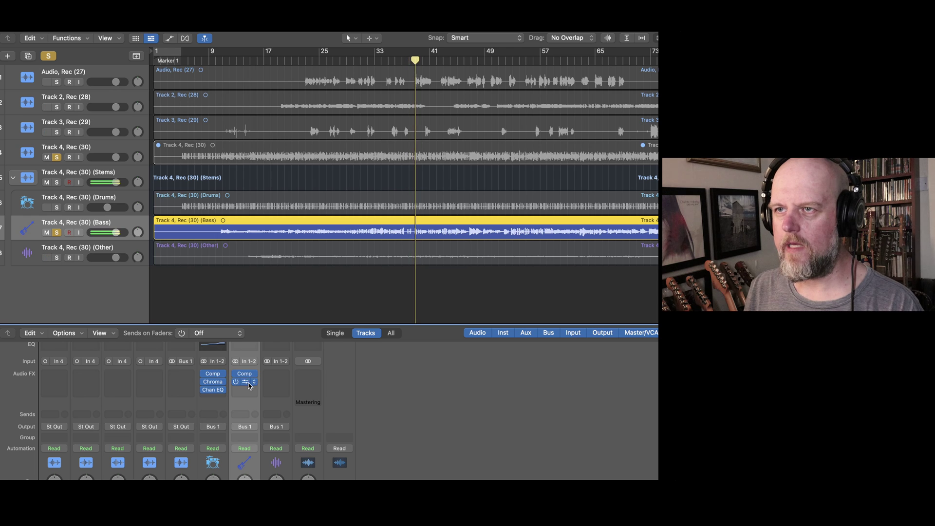
pyautogui.moveTo(247, 384); pyautogui.dragTo(248, 393)
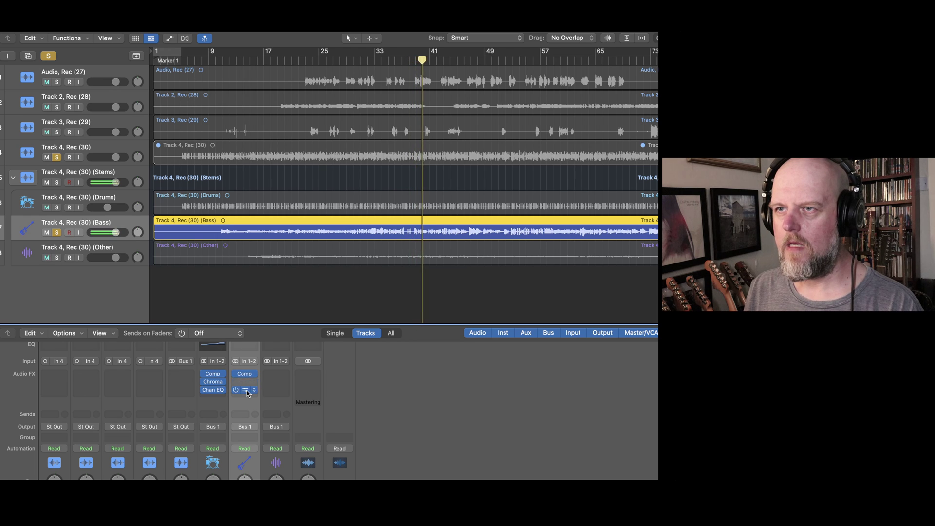
pyautogui.click(252, 346)
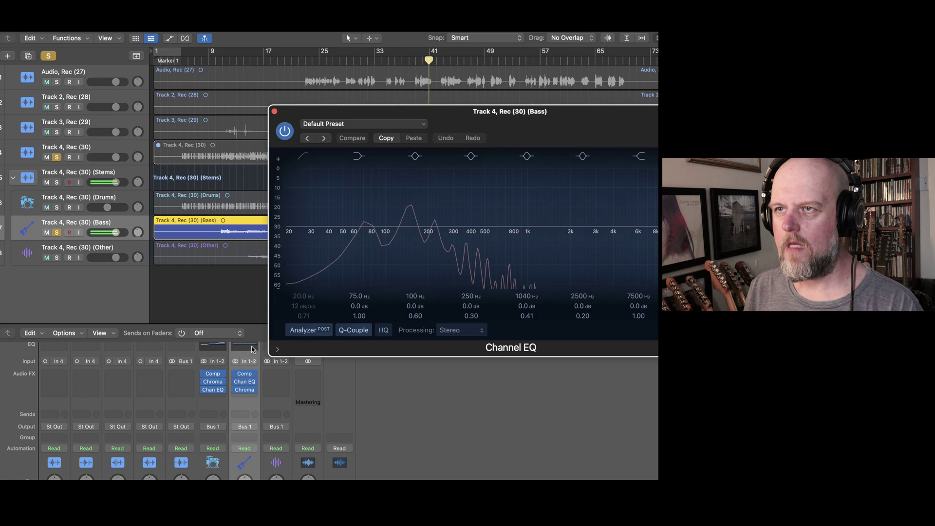
pyautogui.moveTo(649, 225); pyautogui.dragTo(557, 218)
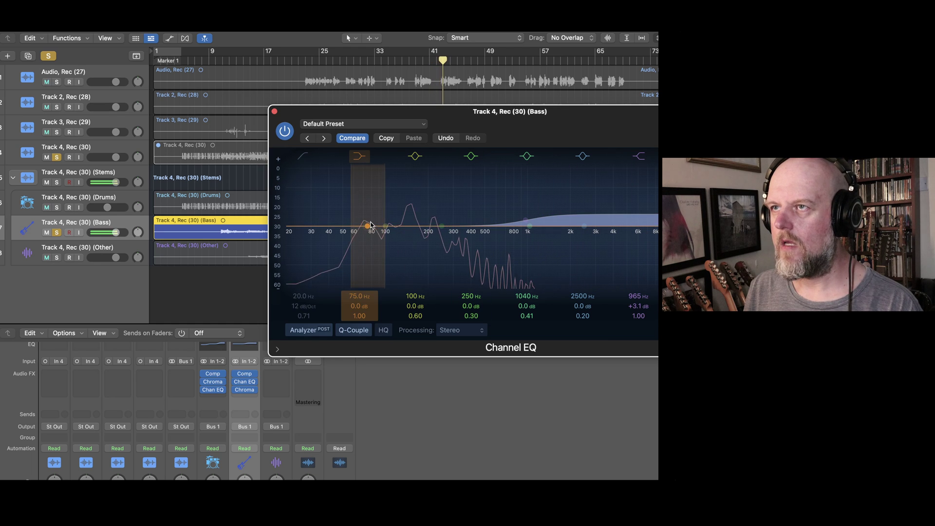
pyautogui.moveTo(370, 225); pyautogui.dragTo(395, 223)
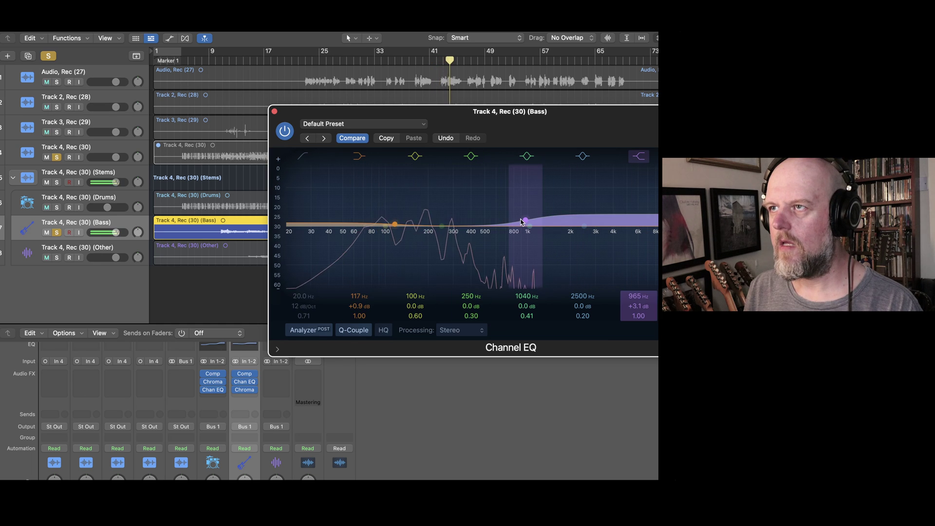
pyautogui.click(274, 111)
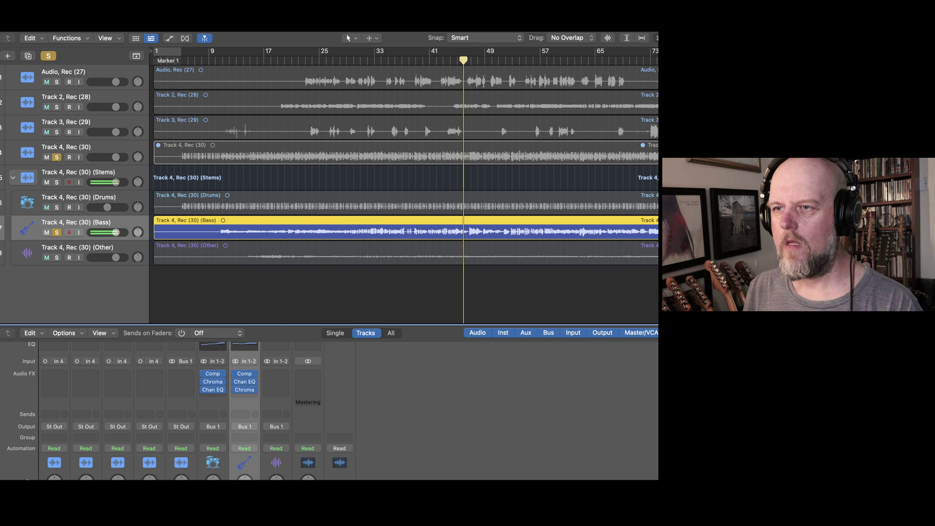
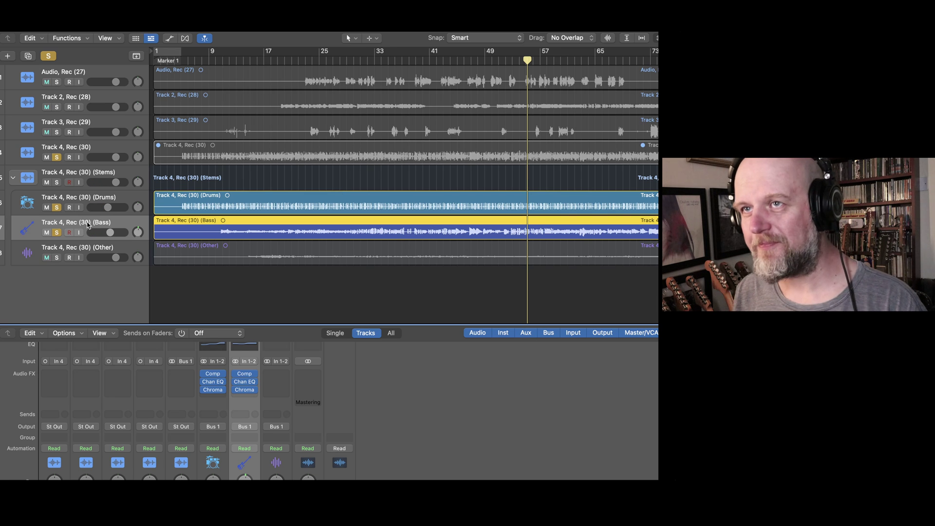
# - Replace the Bass and Drums solos with a solo on the Other stem, and play from about bar 16
pyautogui.click(58, 233)
pyautogui.click(57, 208)
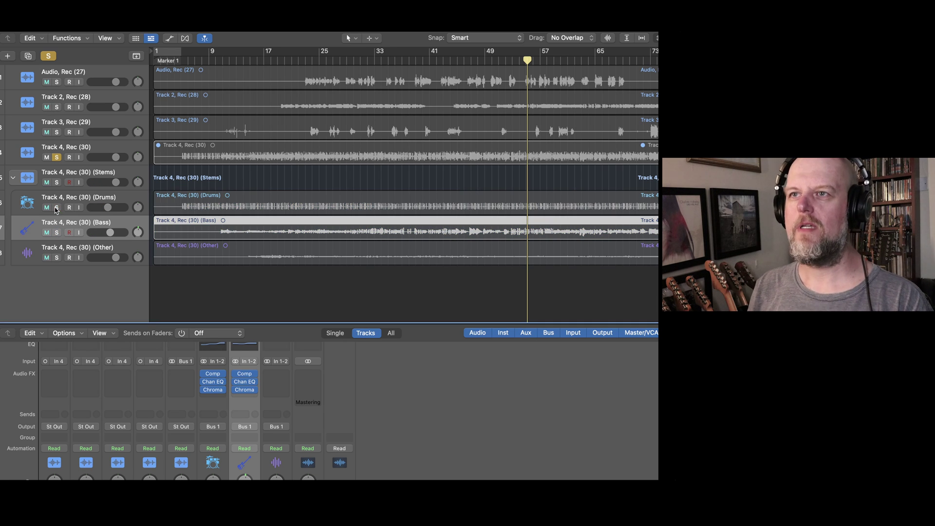
pyautogui.click(235, 61)
pyautogui.moveTo(236, 61); pyautogui.dragTo(258, 61)
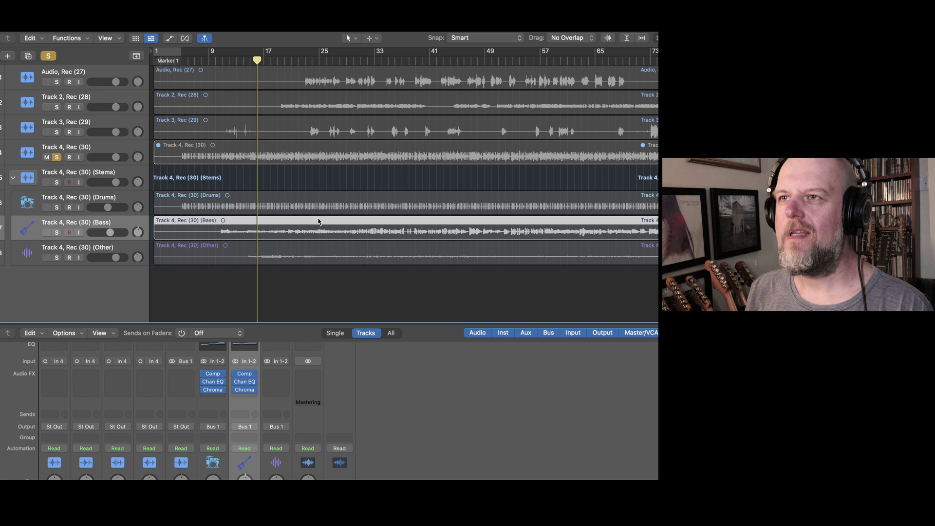
pyautogui.click(57, 258)
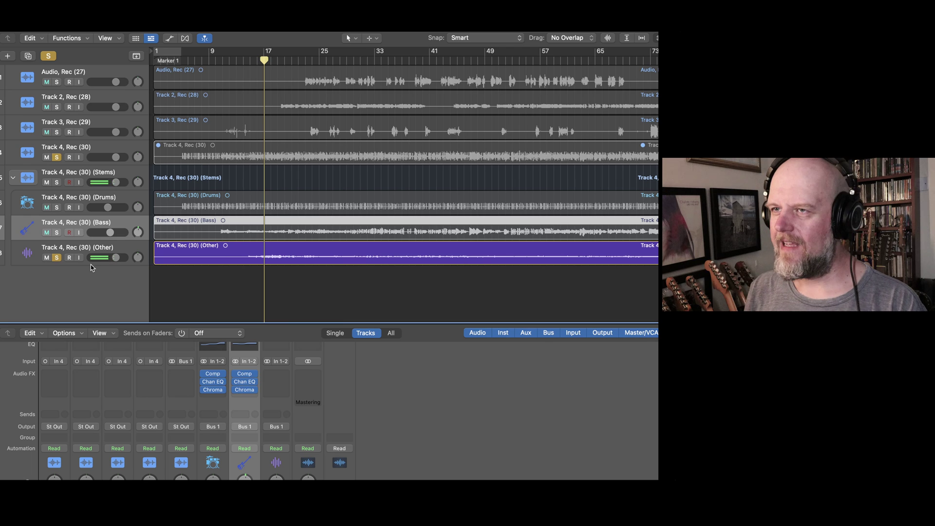
# - Insert a stereo BIAS FX 2 as the first effect on the Other stem
pyautogui.click(283, 407)
pyautogui.click(287, 374)
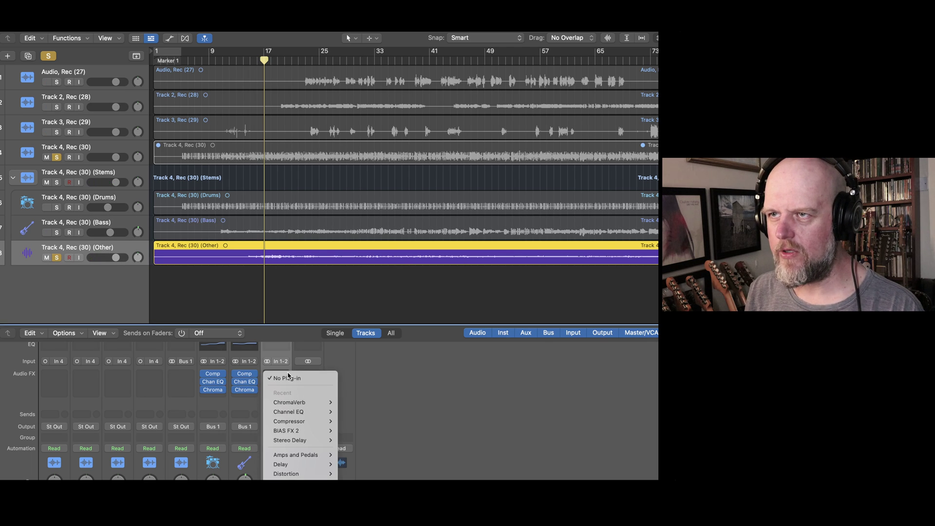
pyautogui.moveTo(302, 430)
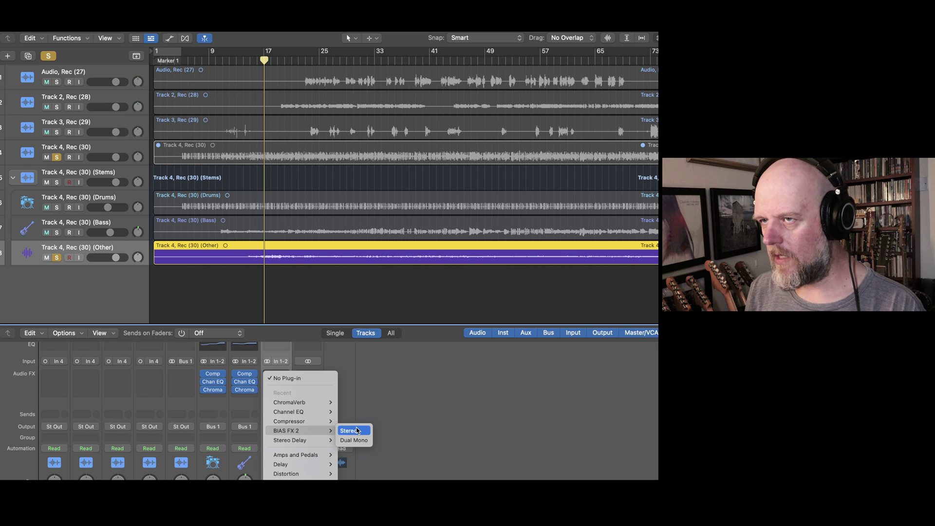
pyautogui.click(357, 431)
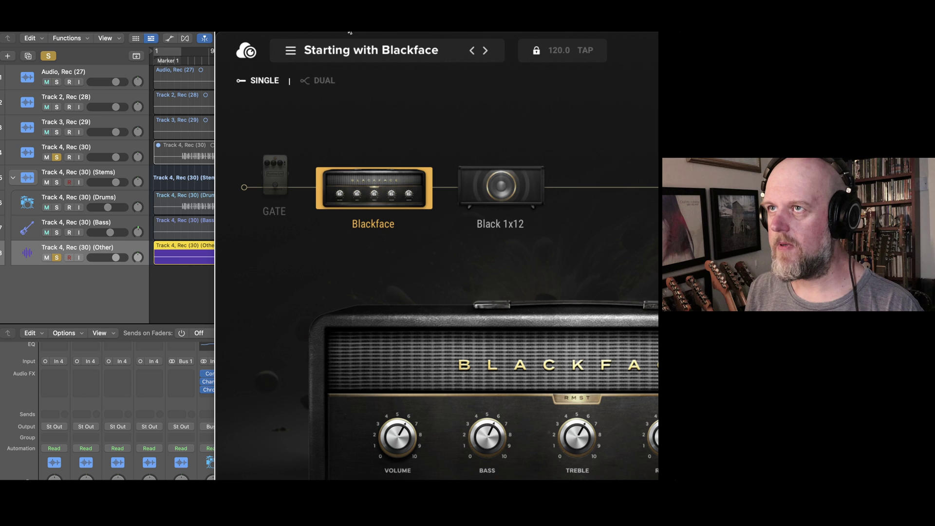
# - Load the British Dirt preset from user Bank 1 in BIAS FX 2 and close the plug-in window
pyautogui.click(337, 54)
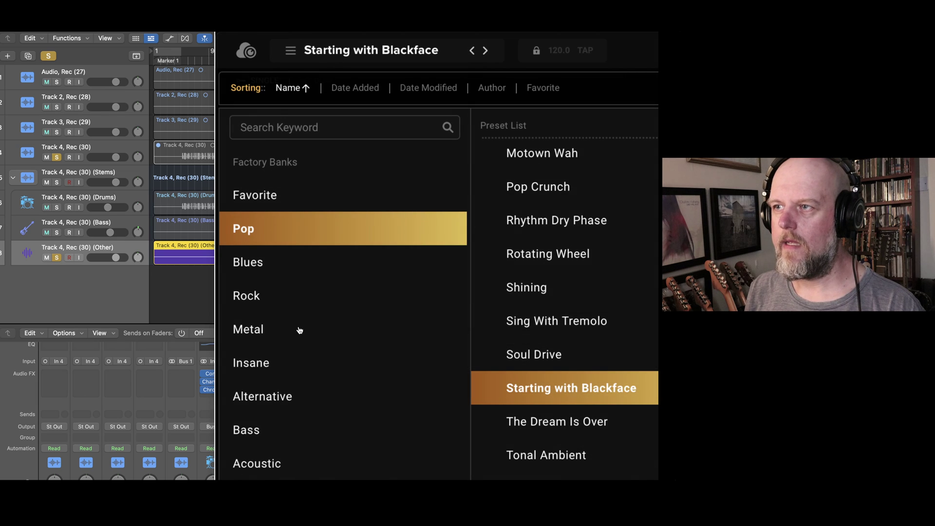
pyautogui.click(286, 467)
pyautogui.scroll(-3, 282, 480)
pyautogui.click(274, 438)
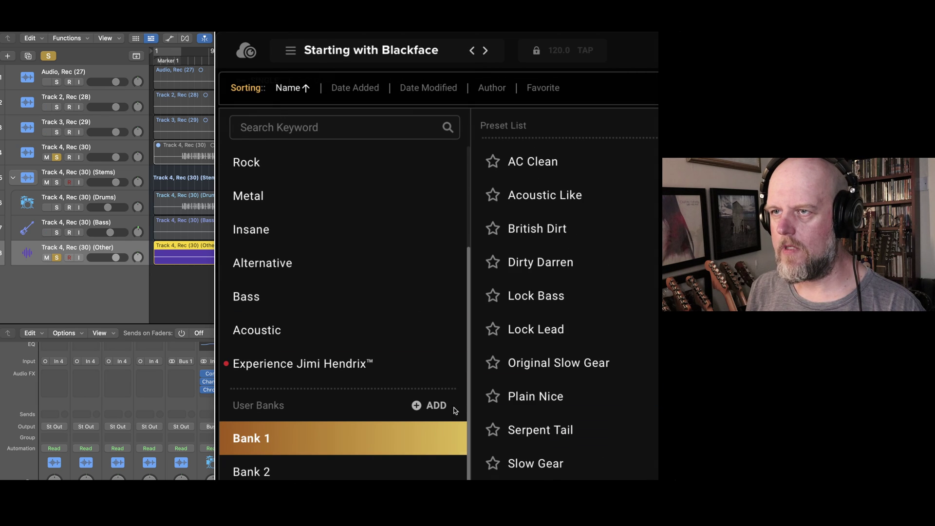
pyautogui.click(528, 233)
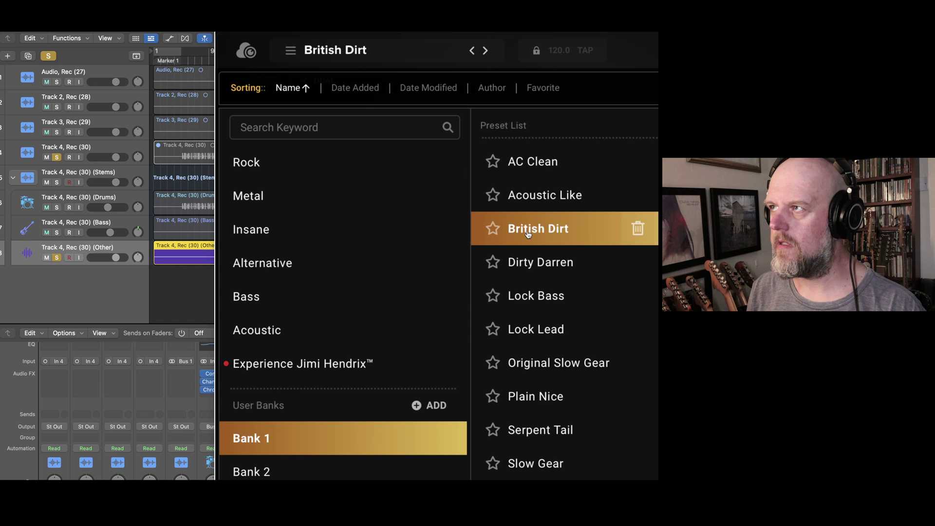
pyautogui.click(528, 233)
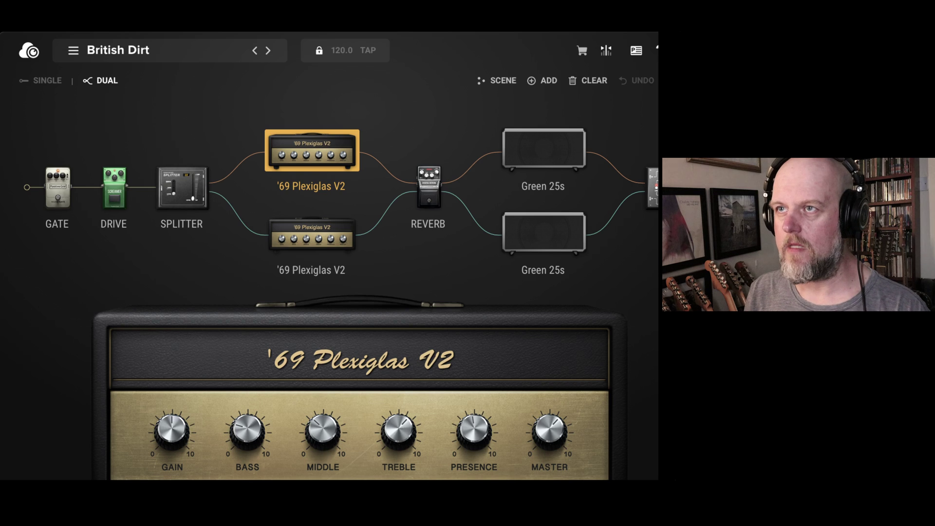
pyautogui.press('super+w')
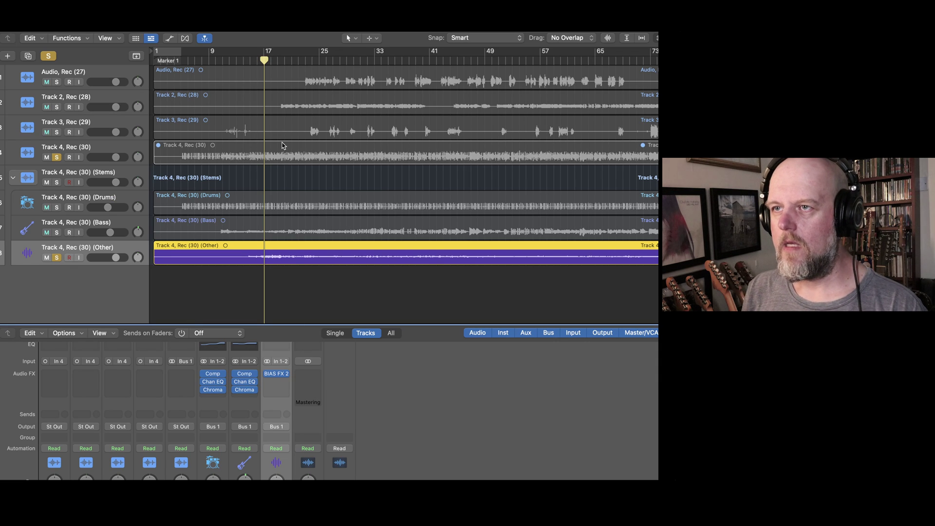
# - Trim the start of the Other stem's region to about bar 14, playing its opening to check the cut
pyautogui.moveTo(154, 262); pyautogui.dragTo(243, 275)
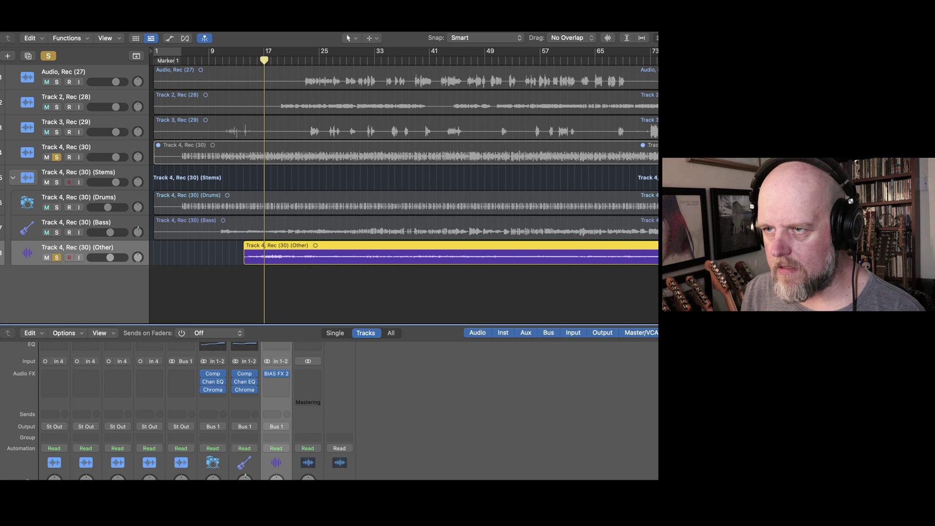
pyautogui.moveTo(253, 63); pyautogui.dragTo(242, 63)
pyautogui.press('space')
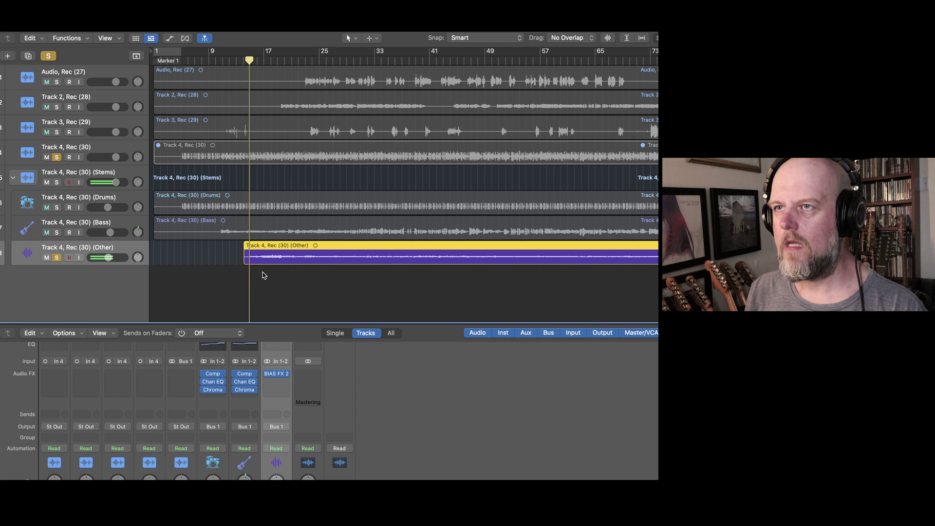
pyautogui.moveTo(245, 262); pyautogui.dragTo(250, 262)
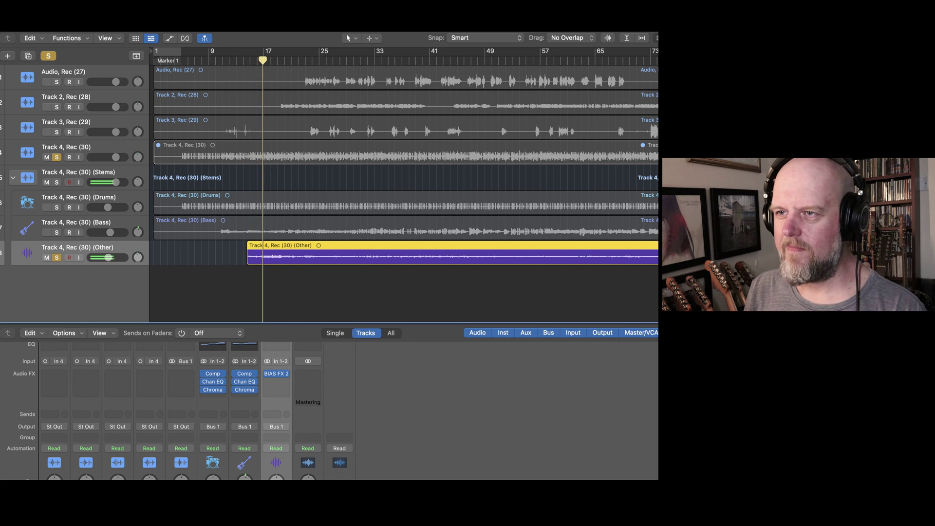
# - Insert ChromaVerb after BIAS FX 2 on the Other stem, load its Studio A preset and close the plug-in window
pyautogui.click(288, 384)
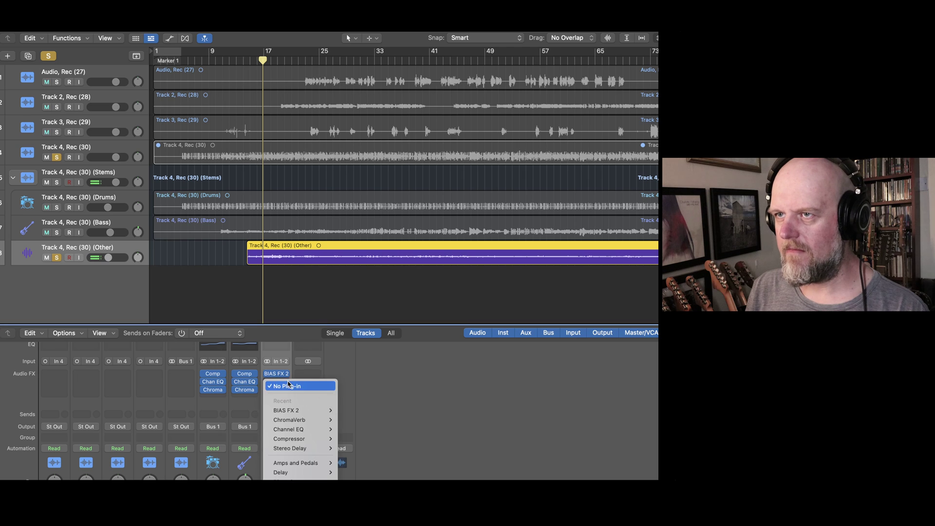
pyautogui.click(344, 420)
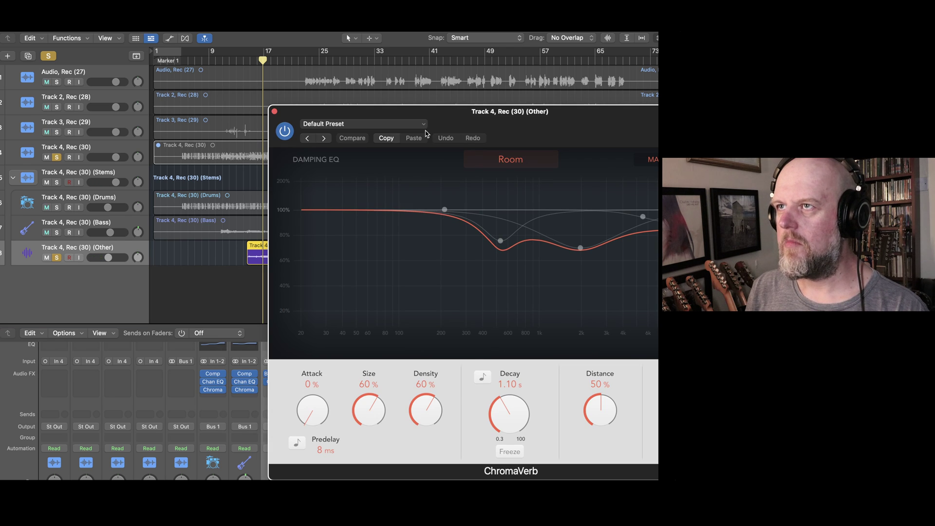
pyautogui.click(375, 125)
pyautogui.moveTo(341, 361)
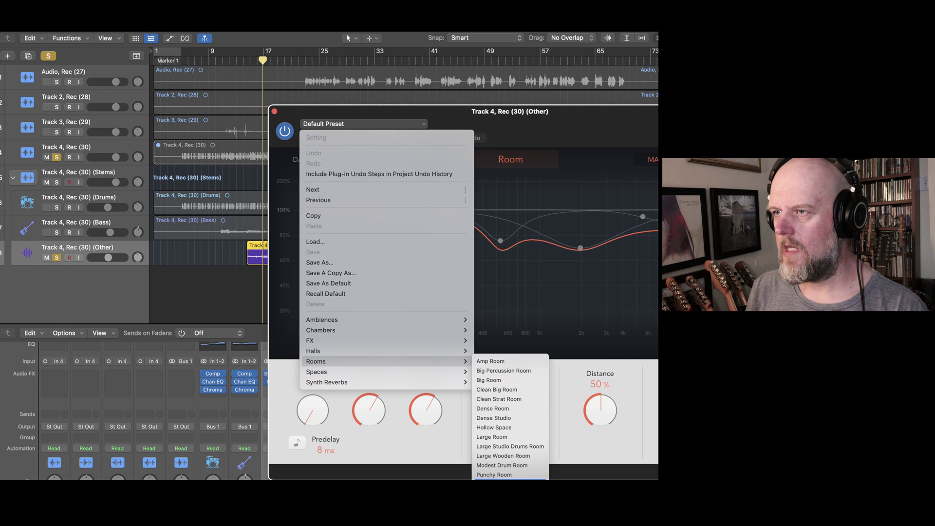
pyautogui.click(504, 475)
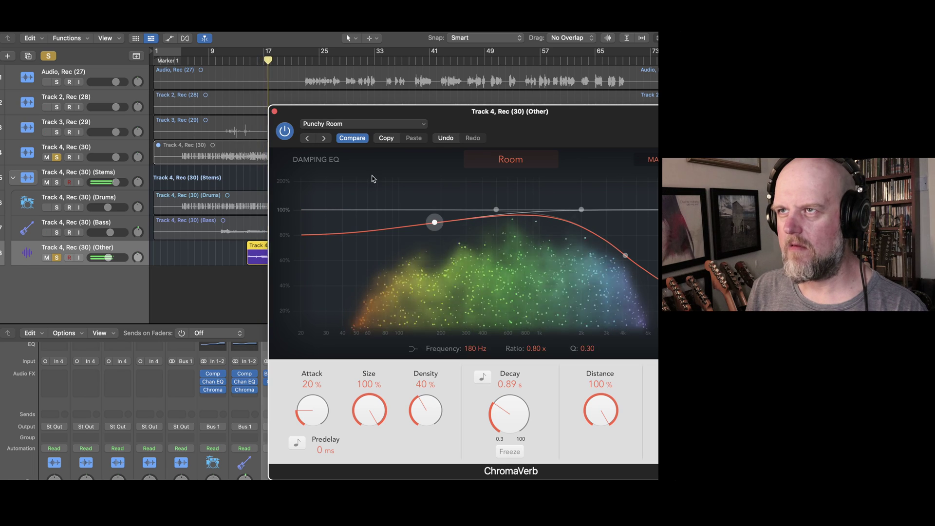
pyautogui.click(324, 139)
pyautogui.click(324, 138)
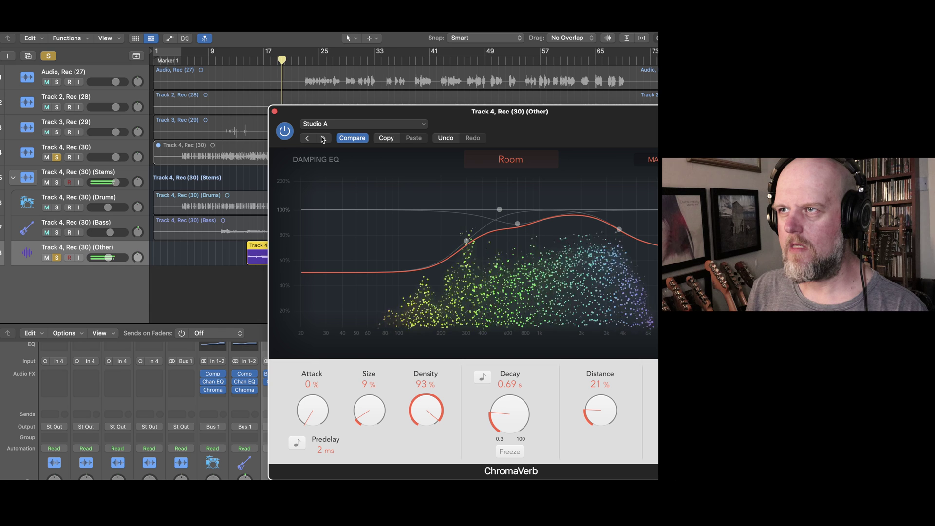
pyautogui.click(274, 113)
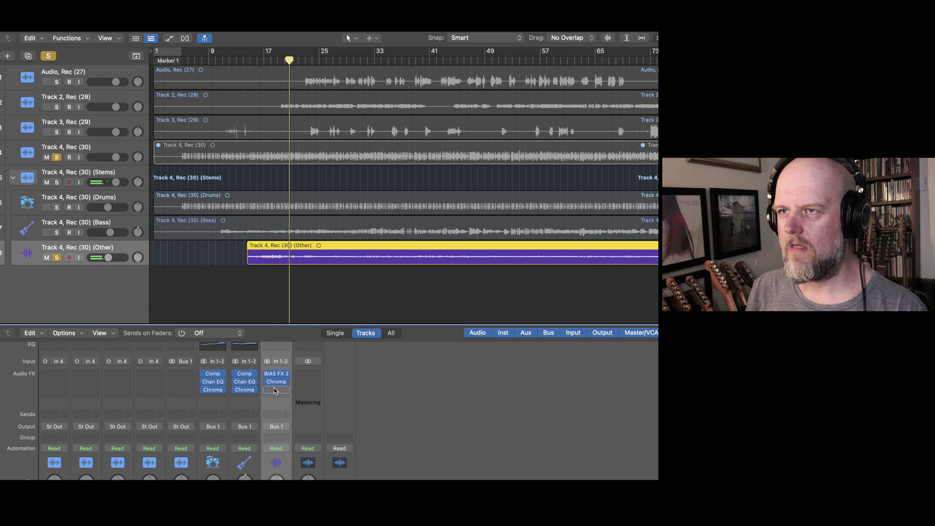
# - Add a Channel EQ before ChromaVerb on the Other stem, with +1.5 dB at 416 Hz, -2.5 dB at 2520 Hz and a +2.1 dB high shelf at 1940 Hz
pyautogui.click(280, 349)
pyautogui.moveTo(643, 207); pyautogui.dragTo(584, 211)
pyautogui.press('space')
pyautogui.moveTo(441, 201); pyautogui.dragTo(487, 209)
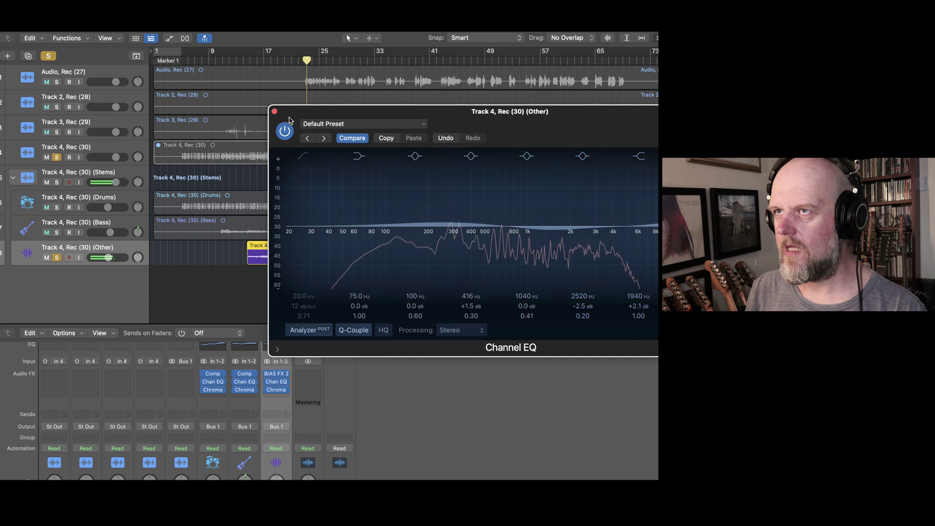
pyautogui.click(275, 111)
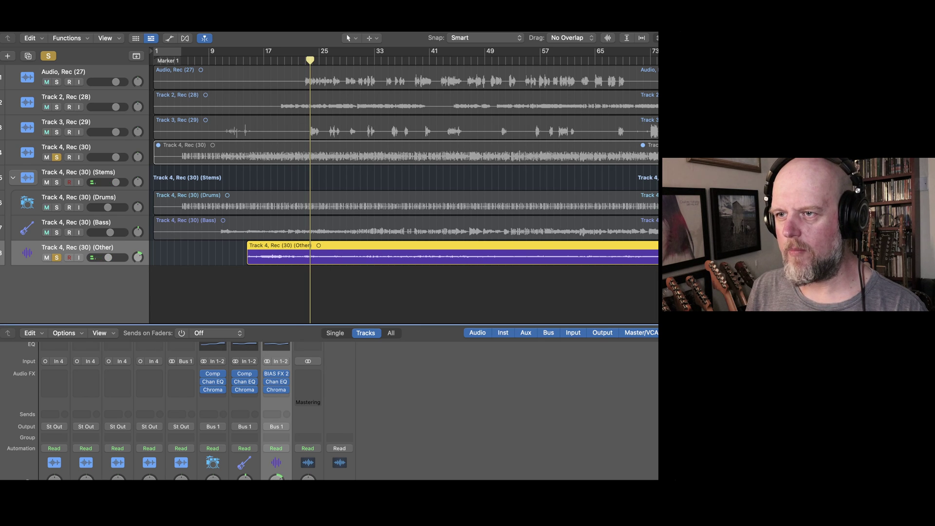
# - Solo the Drums, Bass and Other stems together and play them from about bar 6
pyautogui.press('s')
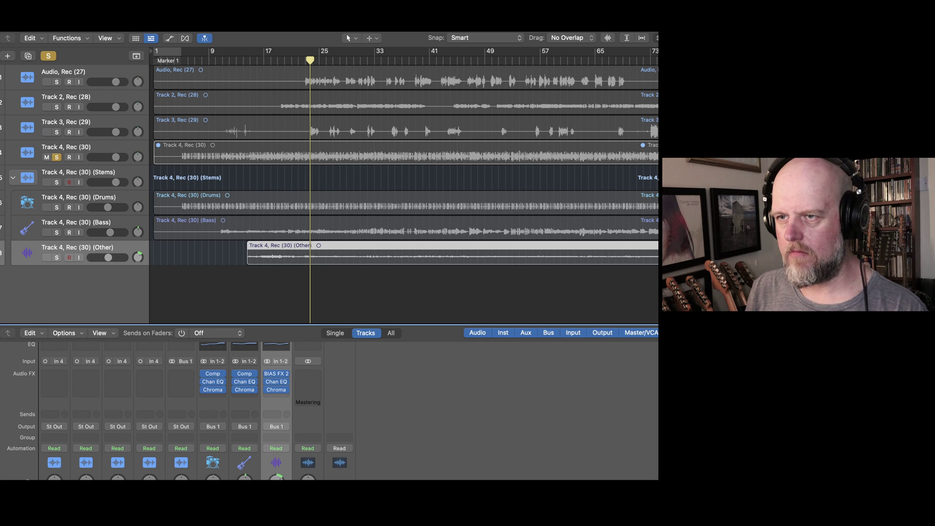
pyautogui.click(57, 207)
pyautogui.click(56, 232)
pyautogui.click(56, 258)
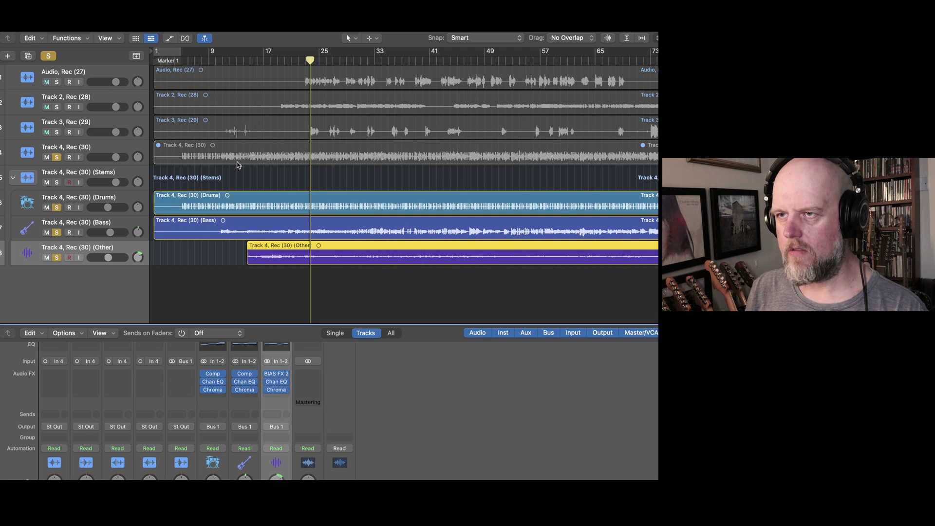
pyautogui.doubleClick(193, 62)
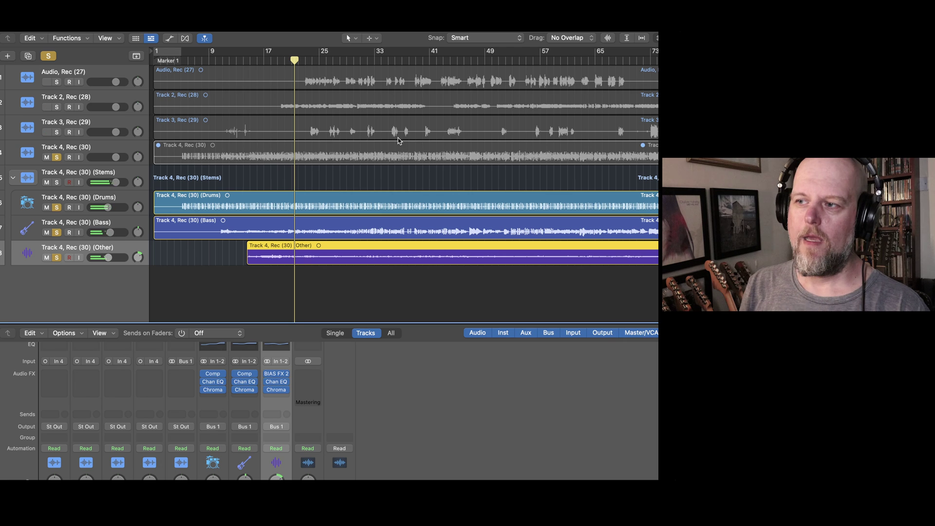
# - Import Track 4, Rec (30).wav from the Audio Files folder in Finder as a new track below the Other stem
pyautogui.press('super+Tab')
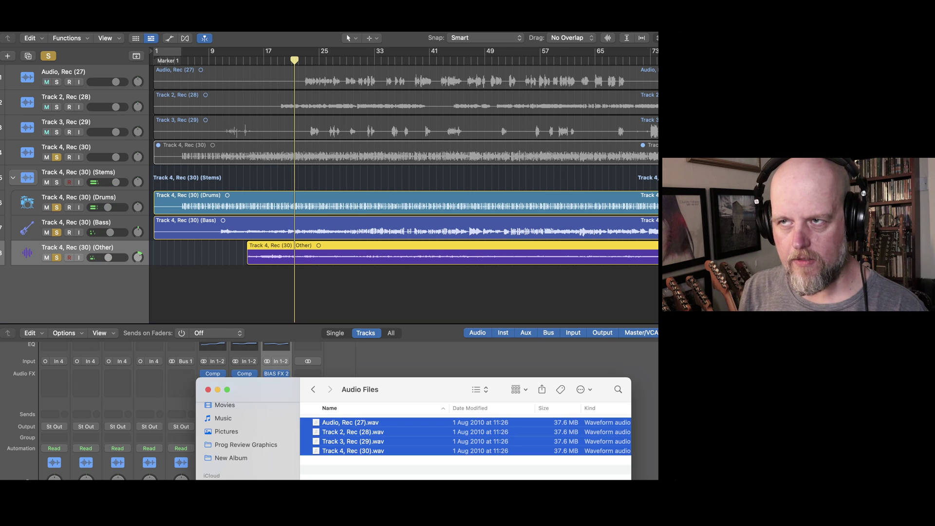
pyautogui.click(273, 426)
pyautogui.moveTo(349, 453); pyautogui.dragTo(156, 294)
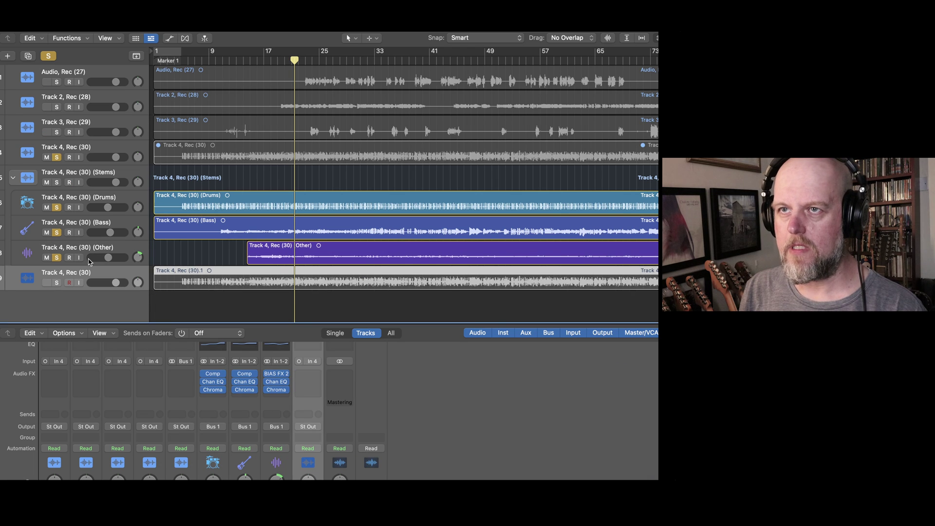
# - Replace the three stem solos with a solo on the newly imported Track 4 recording, and play it from about bar 9
pyautogui.click(56, 257)
pyautogui.click(57, 225)
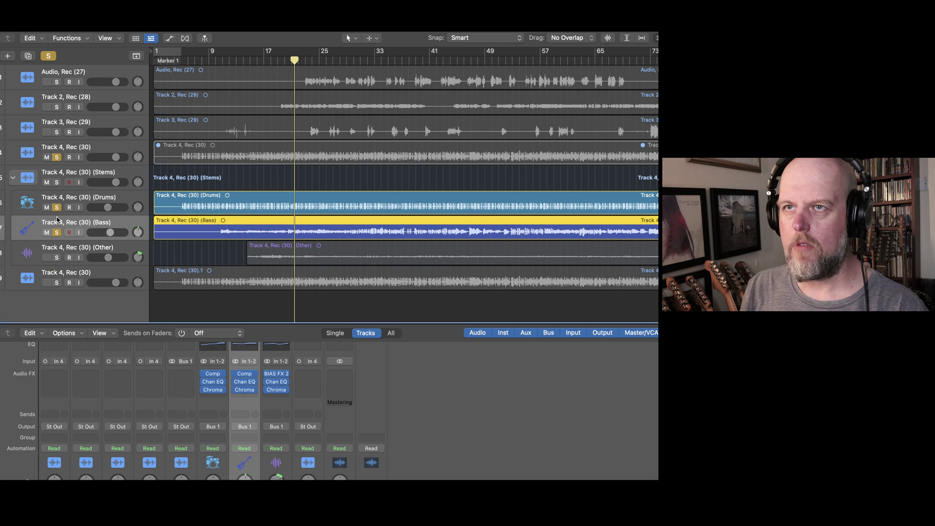
pyautogui.click(57, 208)
pyautogui.click(56, 233)
pyautogui.click(56, 282)
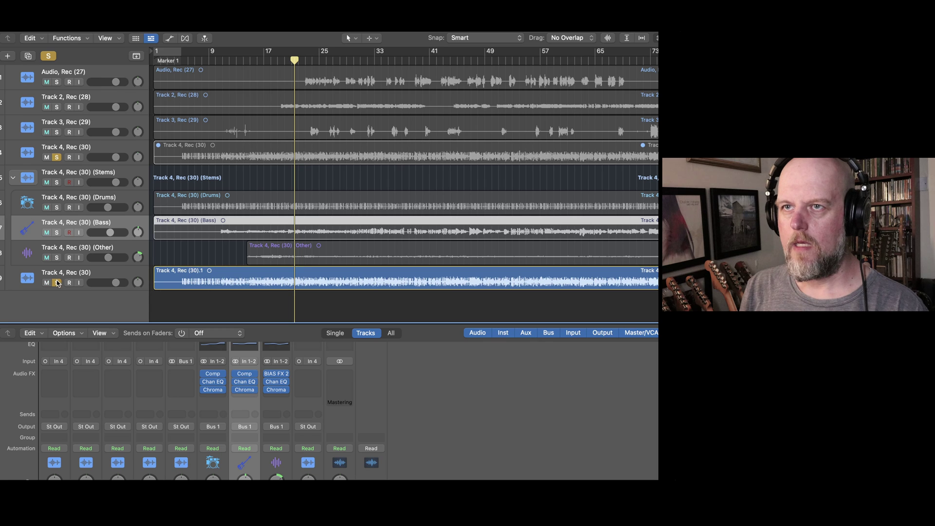
pyautogui.click(212, 60)
pyautogui.press('space')
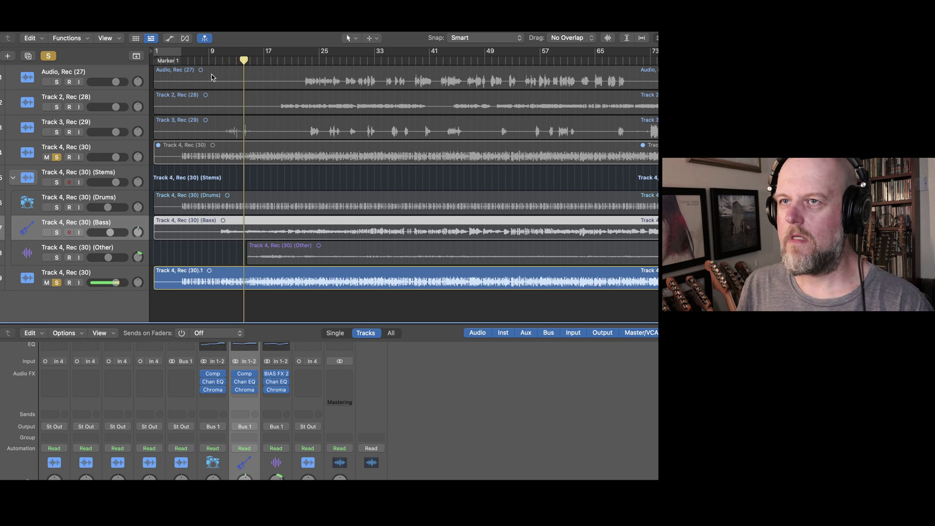
# - Switch the solo from the imported original back to the Other, Bass and Drums stems, and play from about bar 12
pyautogui.click(57, 283)
pyautogui.click(56, 258)
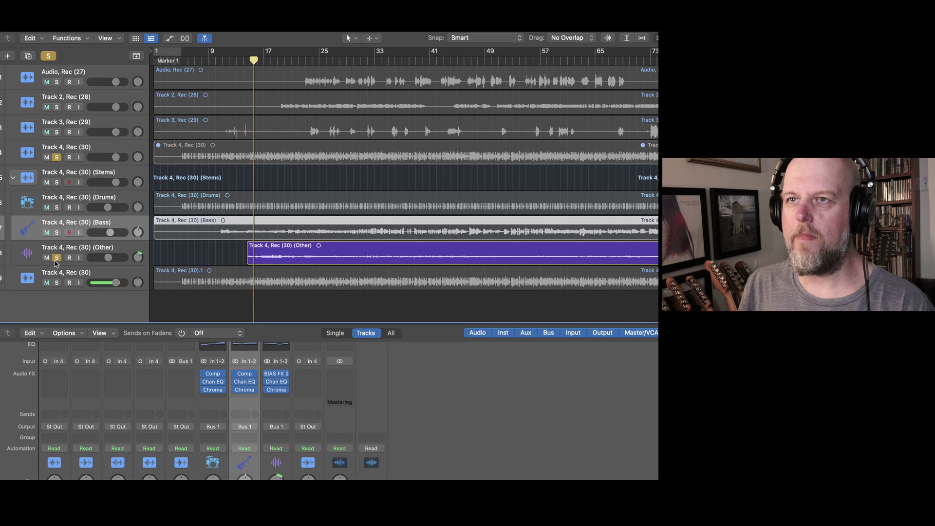
pyautogui.click(56, 233)
pyautogui.click(57, 208)
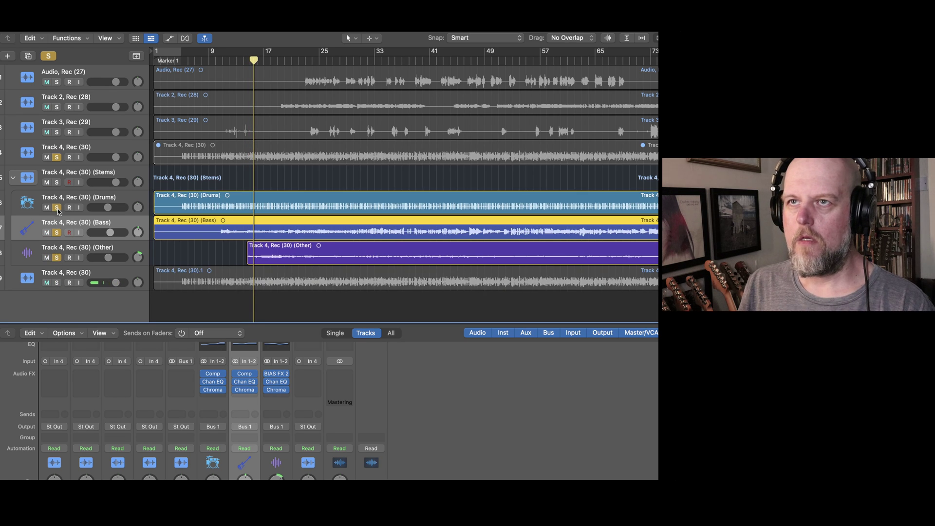
pyautogui.click(235, 59)
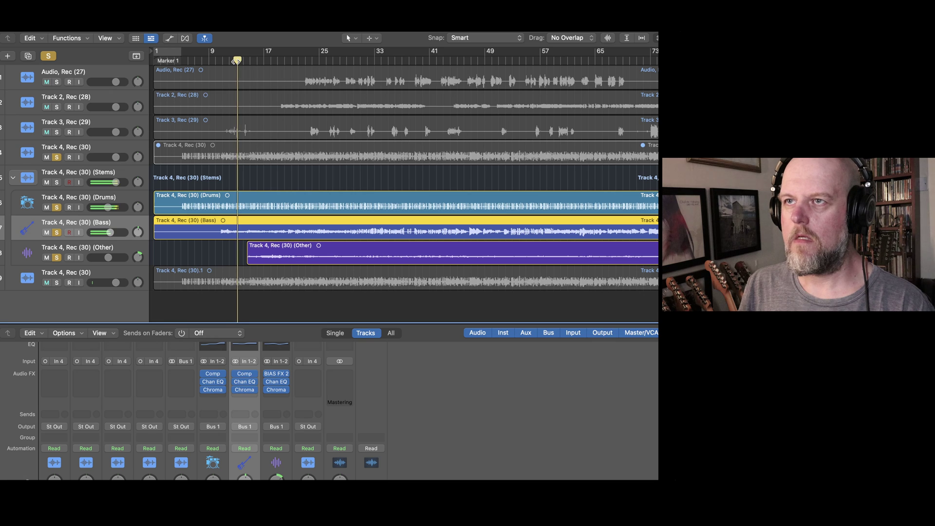